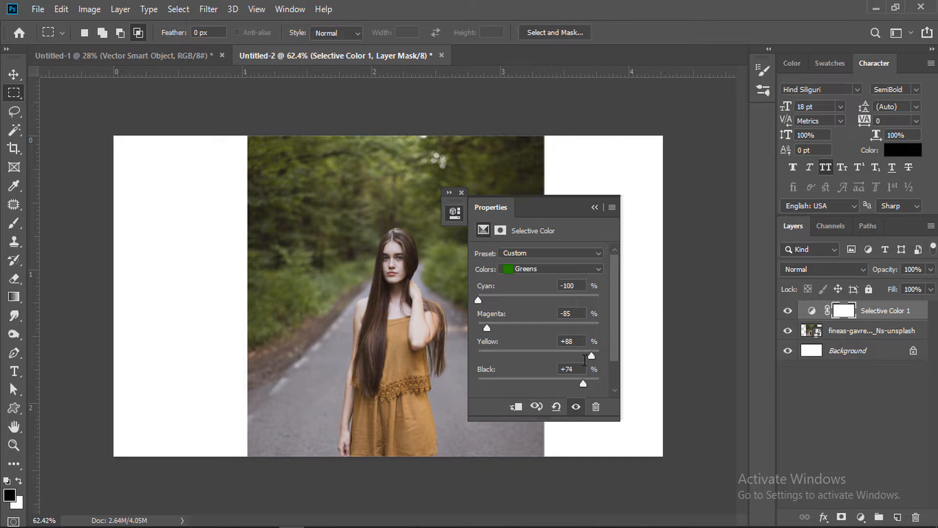
- Add a Brightness/Contrast adjustment layer above the Selective Color adjustment and set its brightness to 12
left_click(595, 208)
left_click(861, 517)
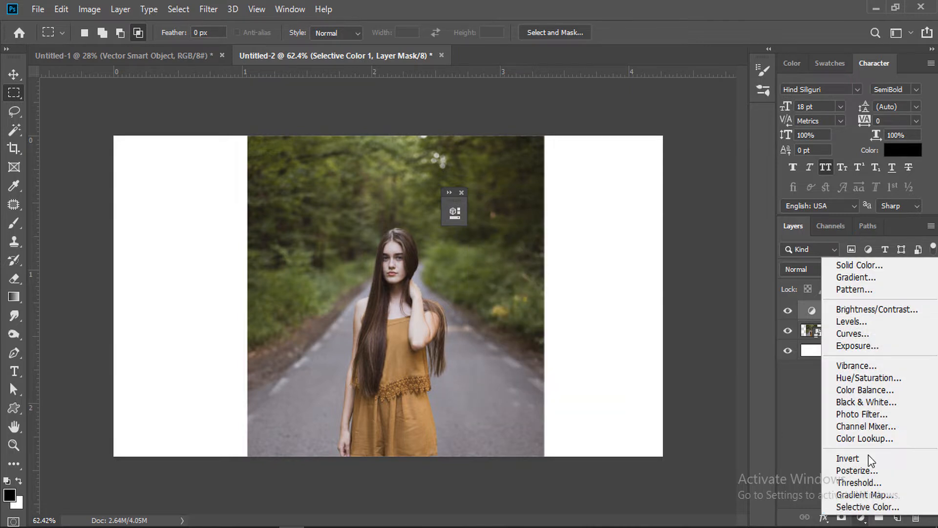
left_click(870, 308)
left_click_drag(540, 292, 545, 292)
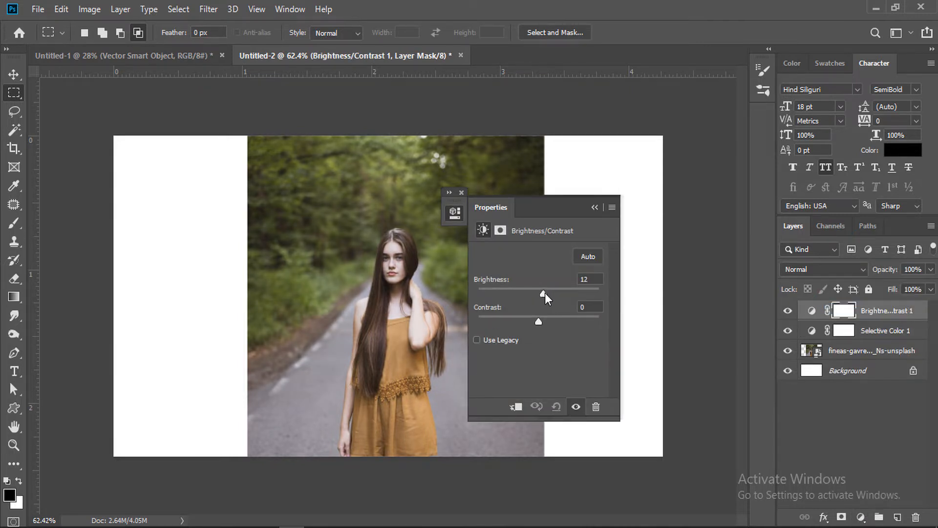
left_click(593, 207)
- Group the photo layer with its Selective Color and Brightness/Contrast adjustments, and close the collapsed Properties panel
left_click(857, 354, "shift")
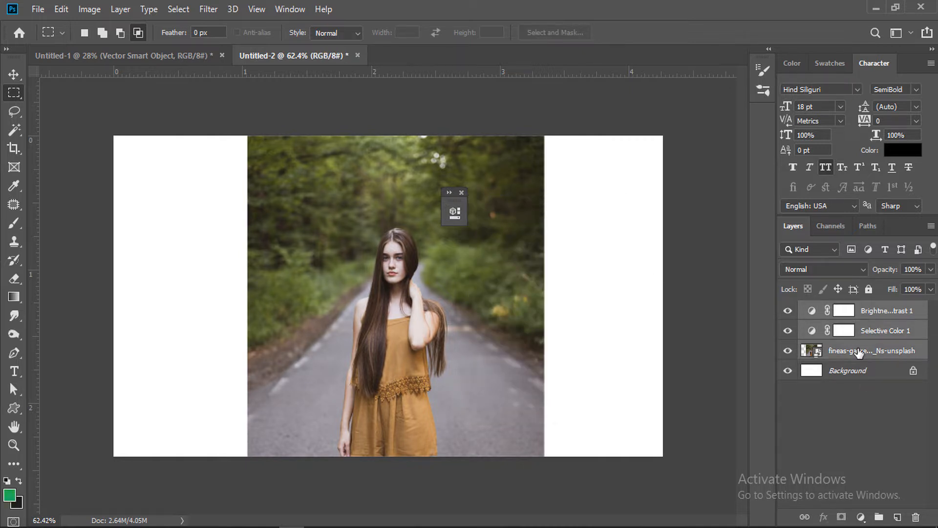
key("ctrl+g")
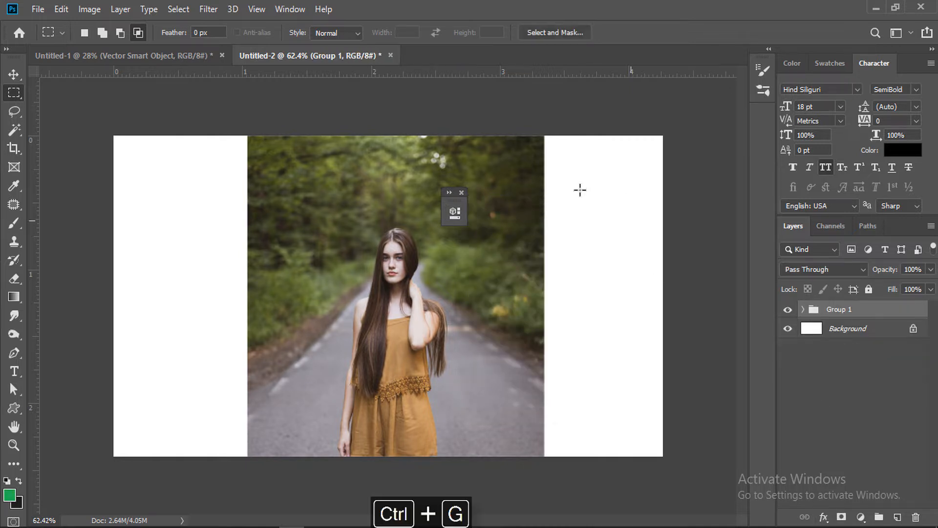
left_click(461, 191)
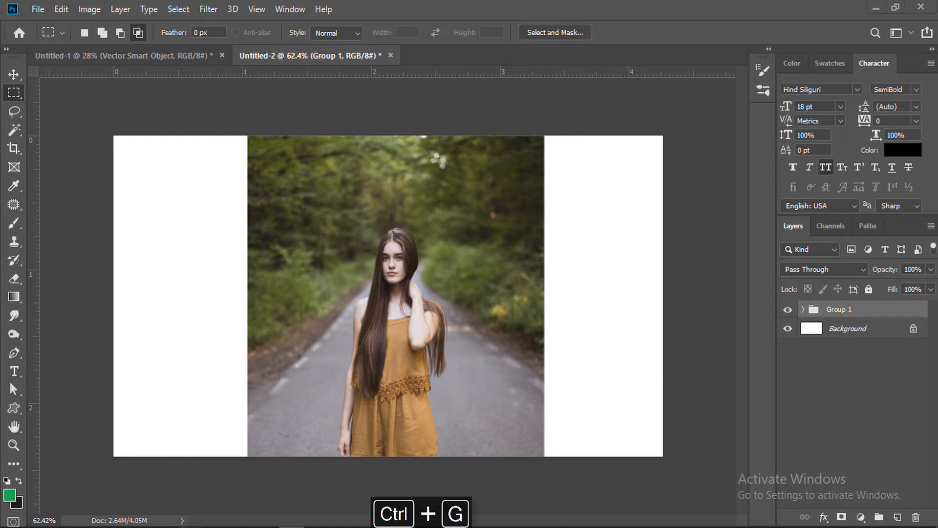
- In File Explorer's Downloads folder, extract the DD_Splatter_Brushes_54342 (1) and Watercolor_Splatters_675_pixels_ archives
left_click(220, 471)
left_click(171, 200)
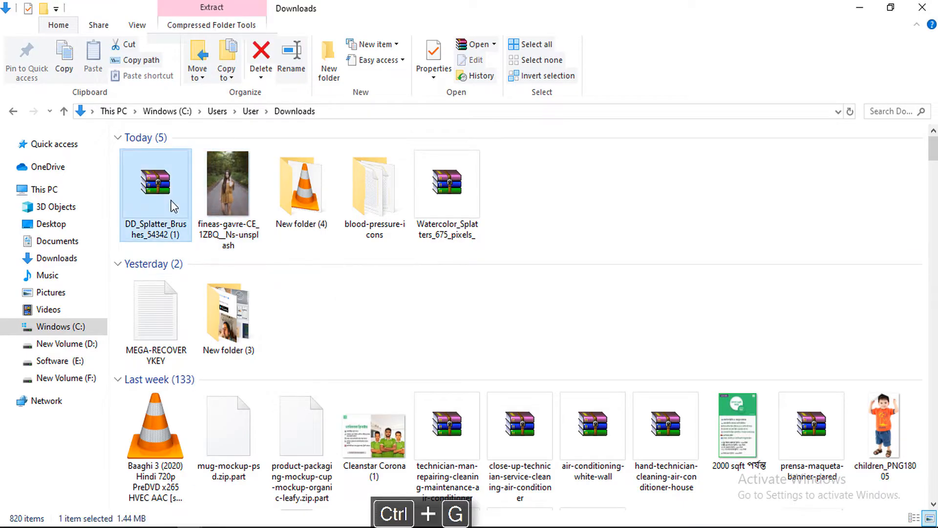
right_click(172, 205)
left_click(240, 151)
left_click(509, 472)
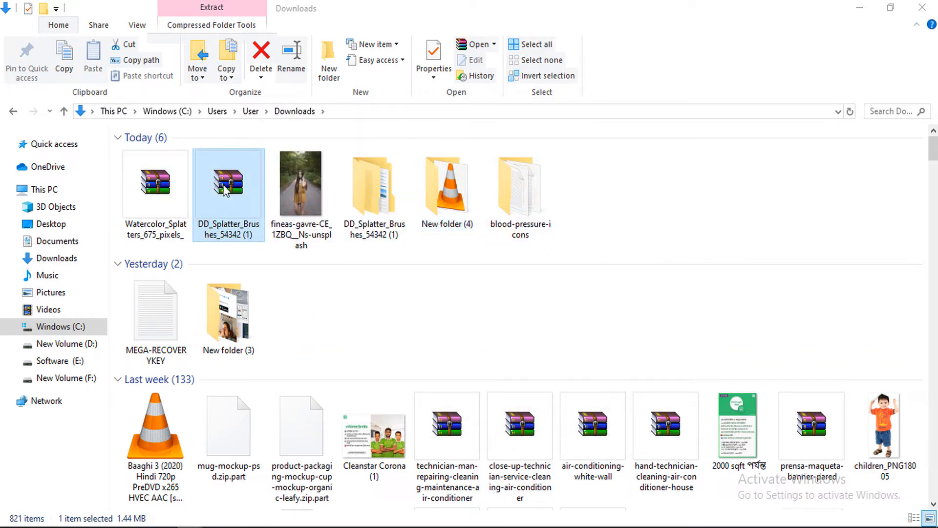
right_click(162, 196)
left_click(205, 155)
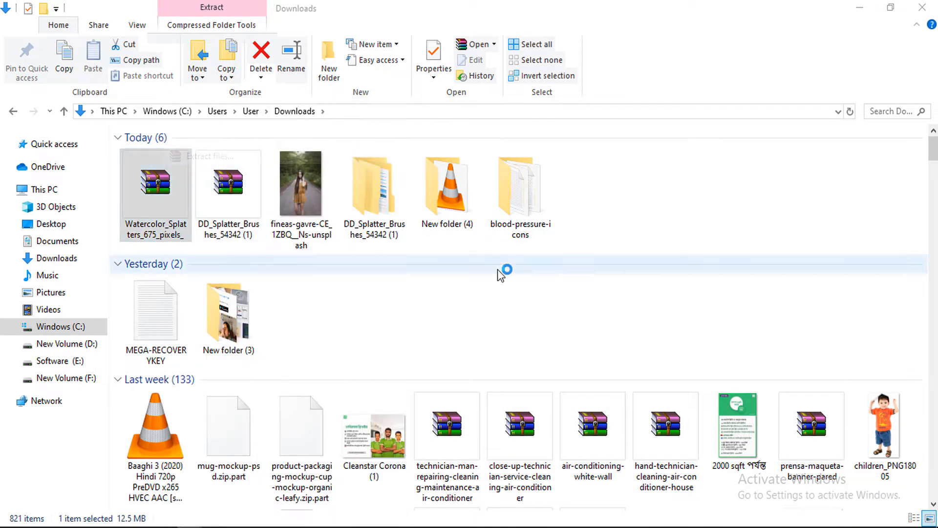
left_click(523, 414)
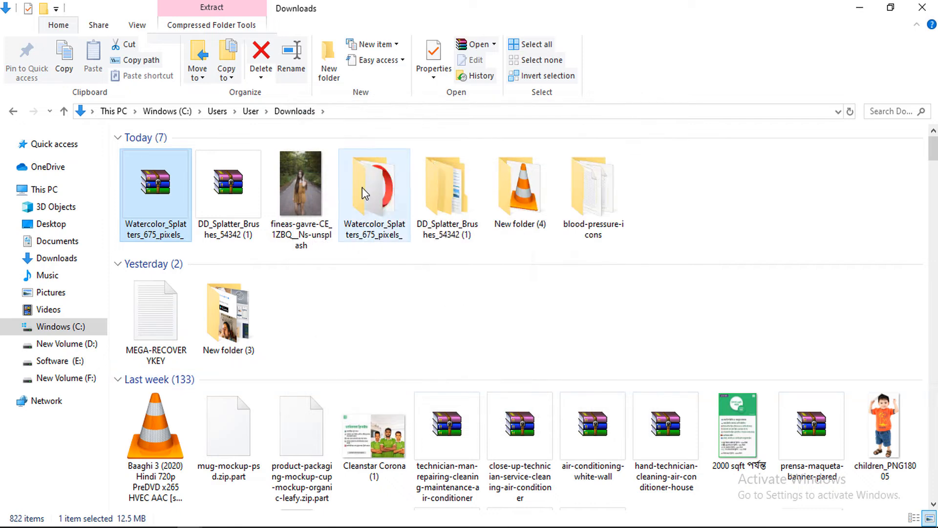
- Load the Watercolor Splatters and DD Splatter Brushes 54342 brush files from their extracted folders into Photoshop
double_click(183, 184)
double_click(185, 168)
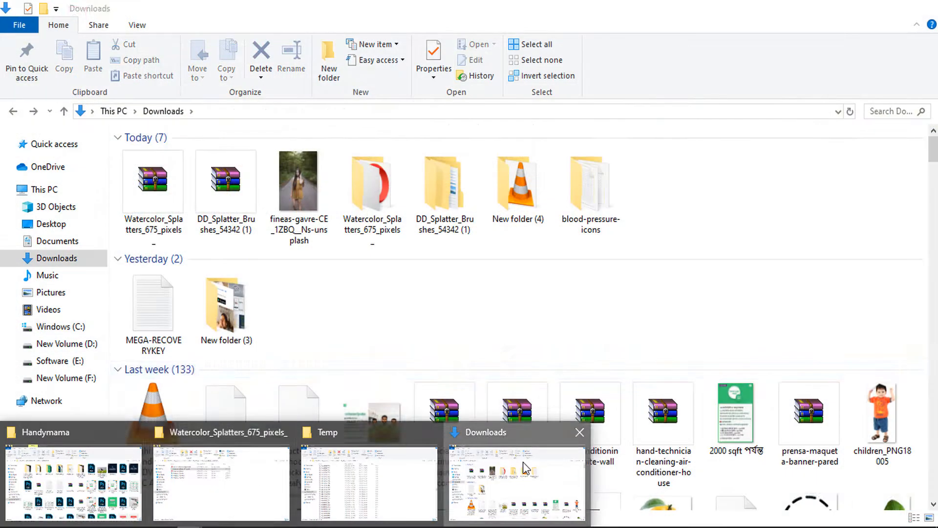
left_click(518, 472)
double_click(466, 209)
double_click(236, 152)
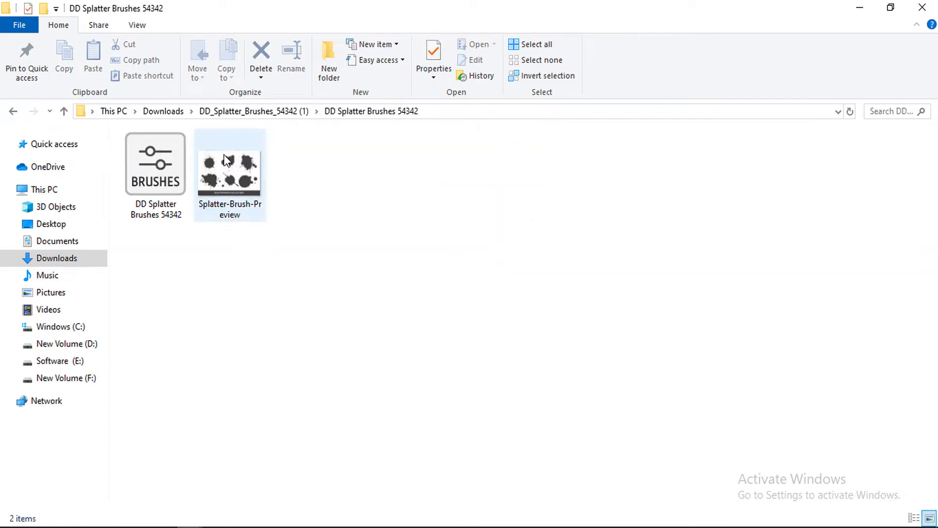
double_click(154, 169)
- Replace the white mask just added to Group 1 with a black mask that hides the whole group
left_click(840, 517)
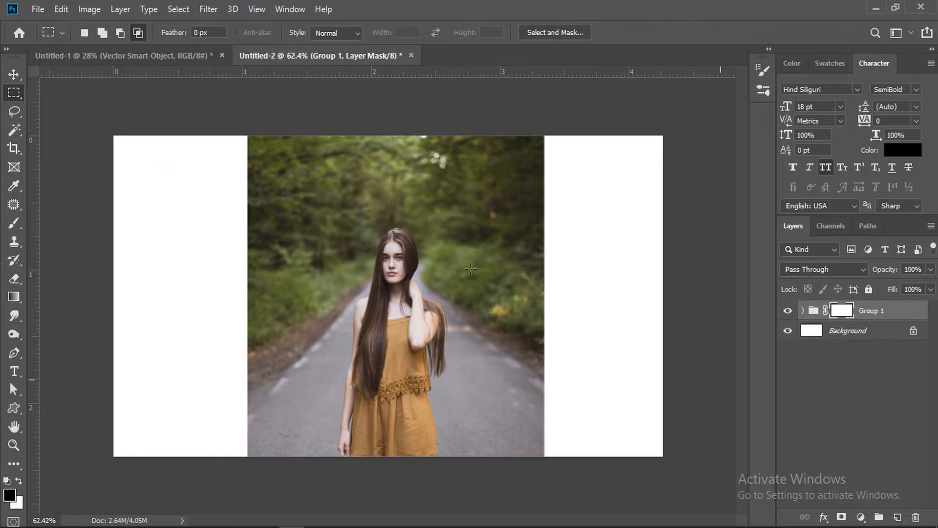
key("ctrl+z")
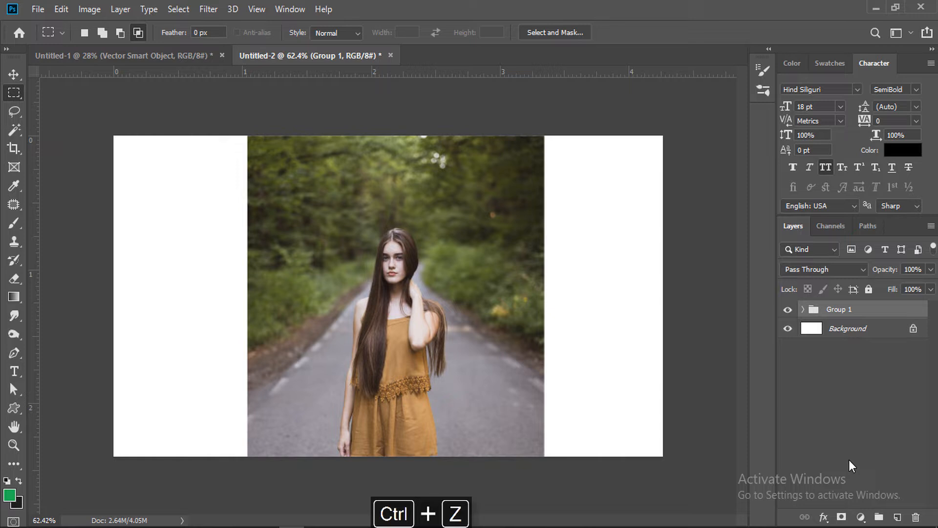
left_click(841, 517, "alt")
- Activate the Brush tool with a spiky Dried Blood Splatters tip from the Watercolor Splatters (675 pixels) set
left_click(425, 292, "ctrl")
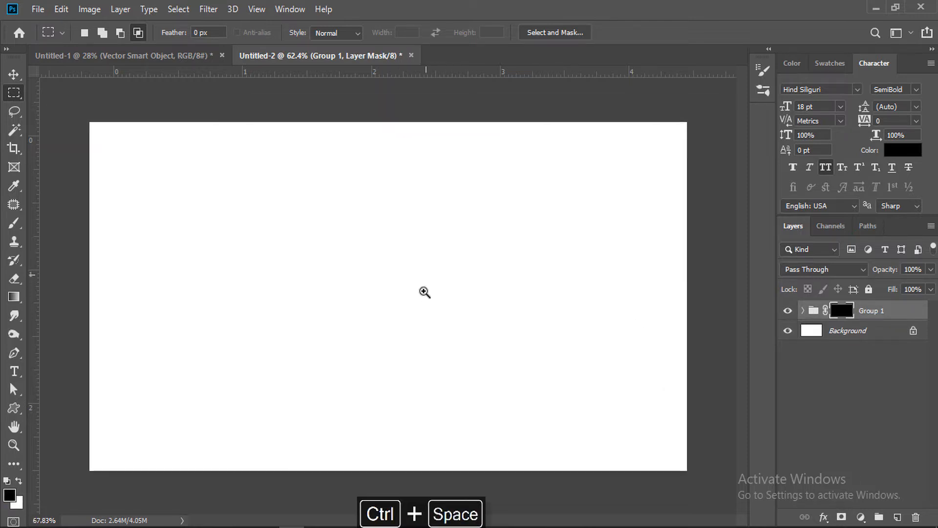
key("b")
left_click(98, 33)
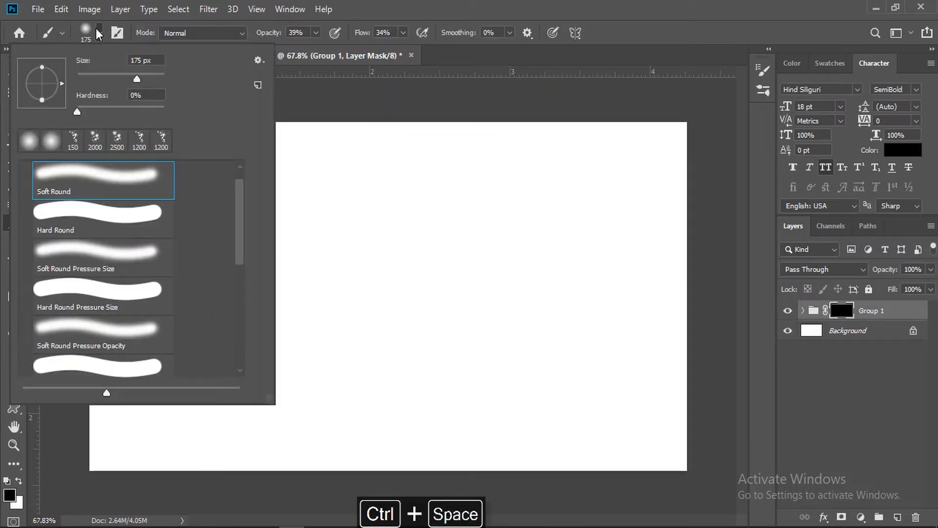
left_click_drag(241, 215, 226, 361)
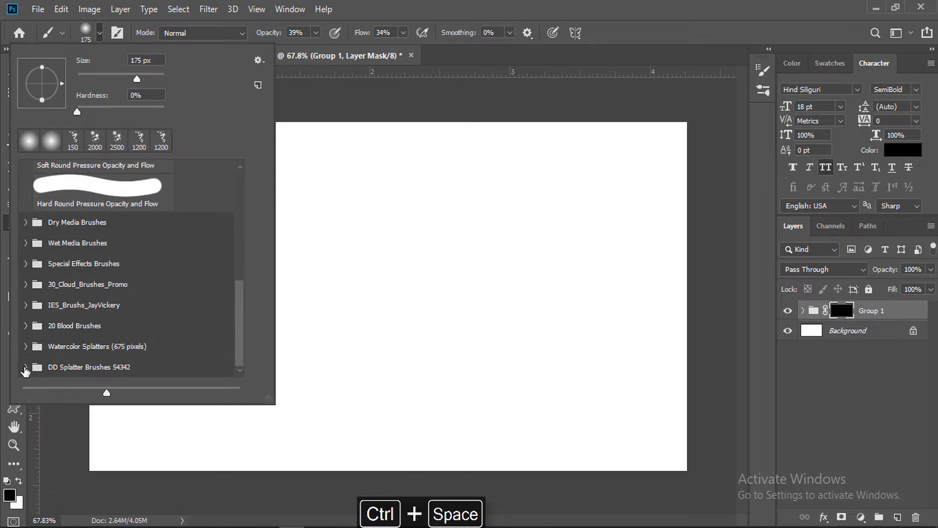
left_click(26, 367)
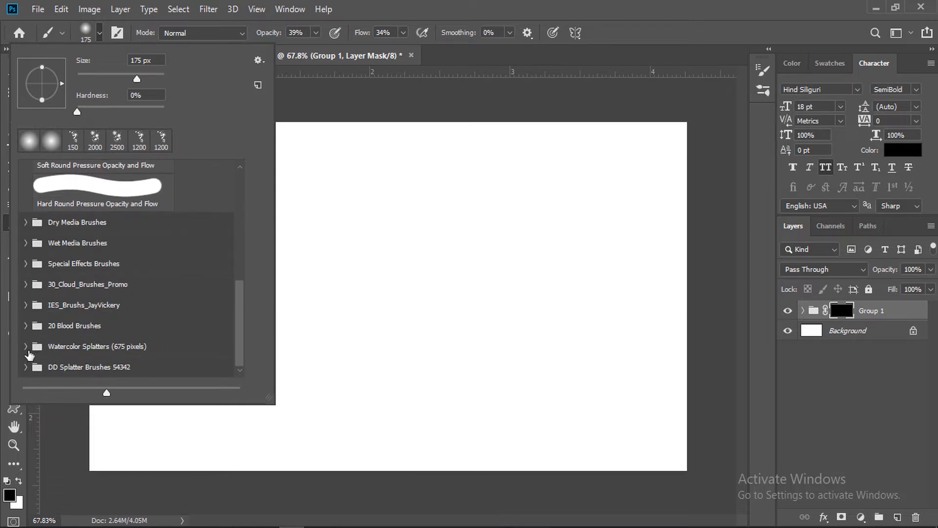
left_click(26, 347)
scroll(206, 245, "down", 5)
left_click(171, 259)
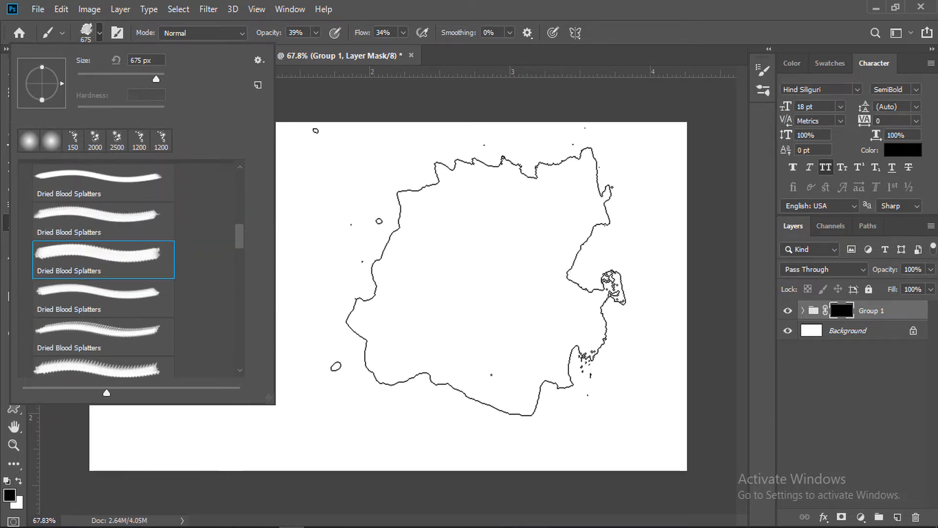
left_click(171, 340)
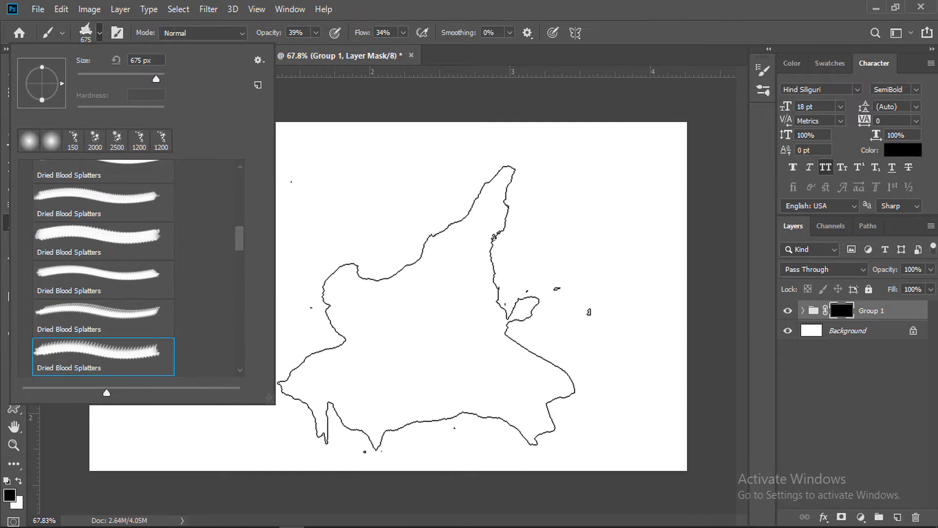
left_click(439, 55)
- Reduce the brush to 100 px and paint white on Group 1's mask to faintly reveal the woman's head and upper body
key("bracketleft")
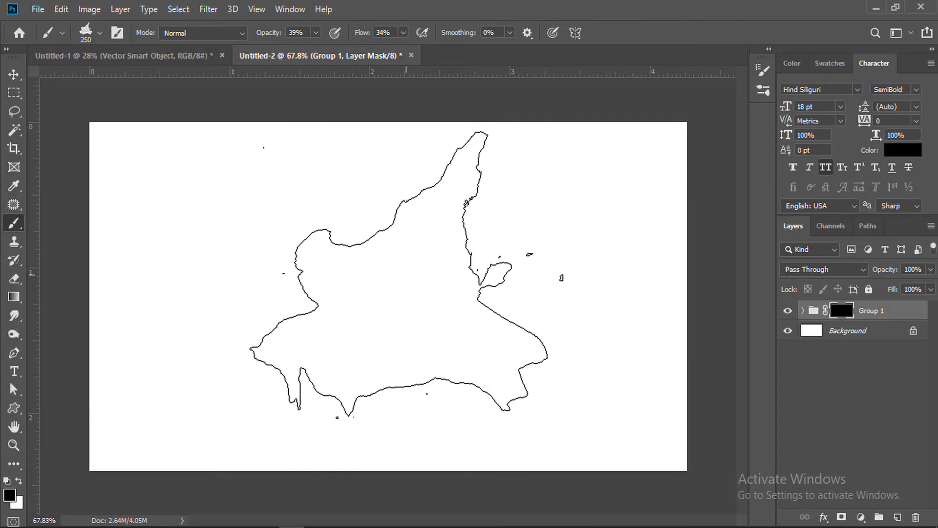
key("bracketleft")
key("bracketleft")
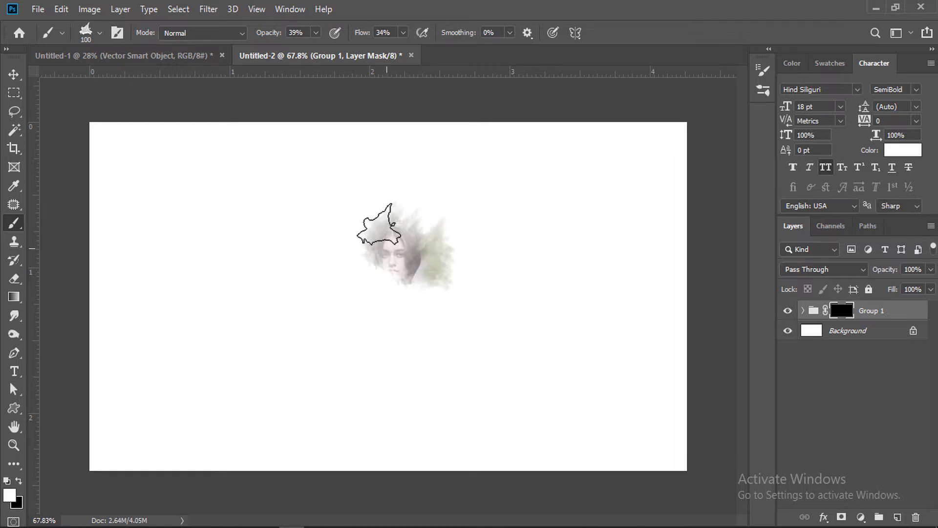
mouse_move(379, 224)
left_mouse_down()
mouse_move(363, 276)
mouse_move(412, 301)
mouse_move(408, 333)
left_mouse_up()
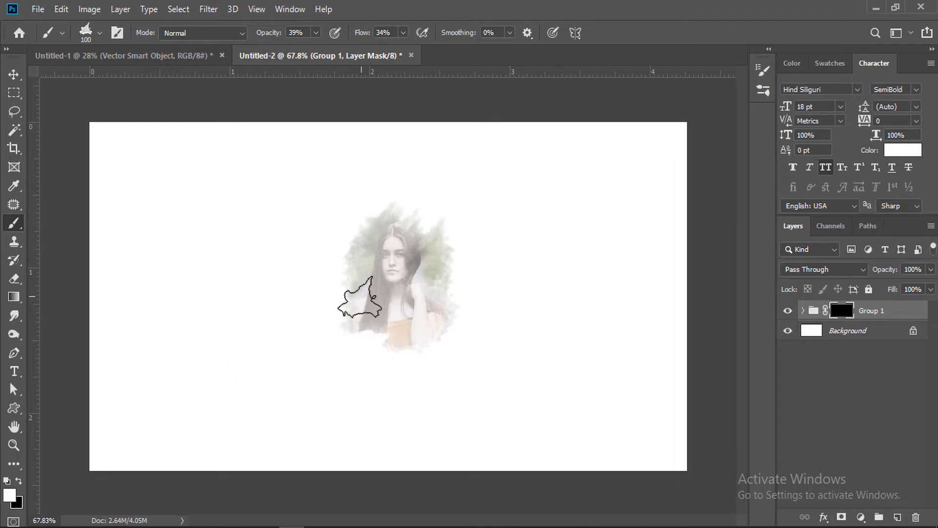
- Switch to a different Dried Blood Splatters brush tip and reduce its size to 200 px
left_click(100, 33)
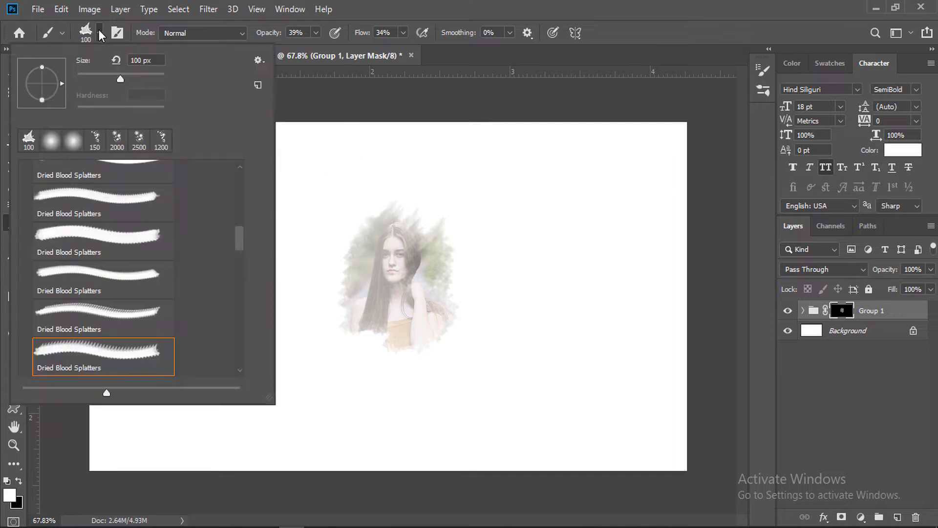
left_click(102, 291)
left_click(126, 251)
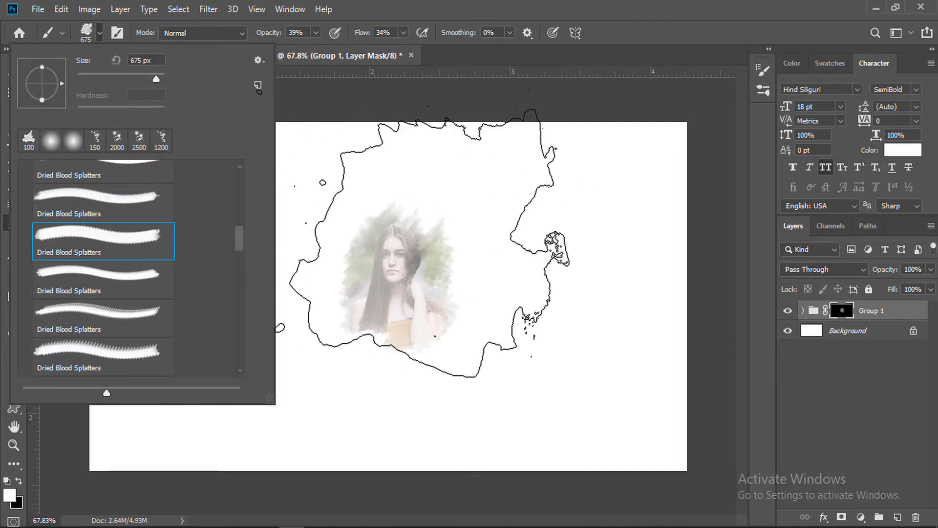
left_click(119, 219)
left_click(556, 4)
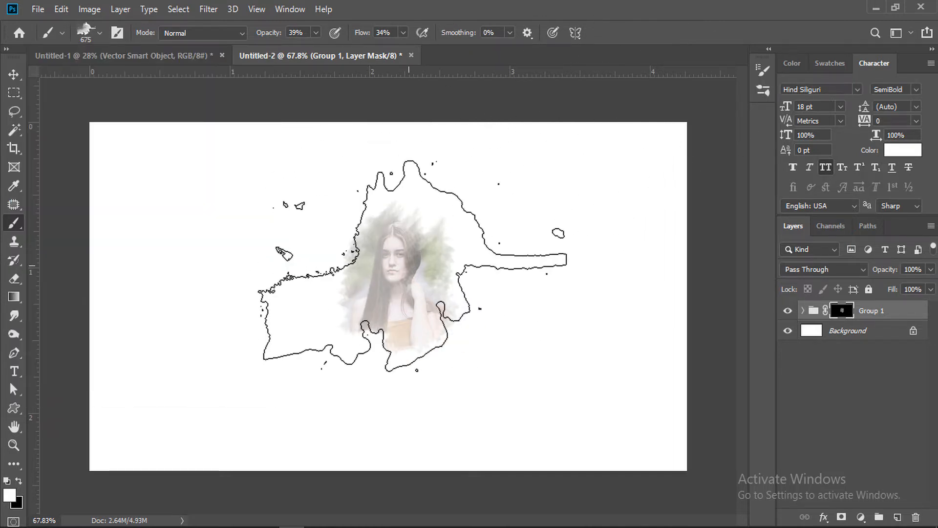
key("bracketleft")
key("bracketleft")
key("bracketleft")
key("bracketleft")
key("bracketleft")
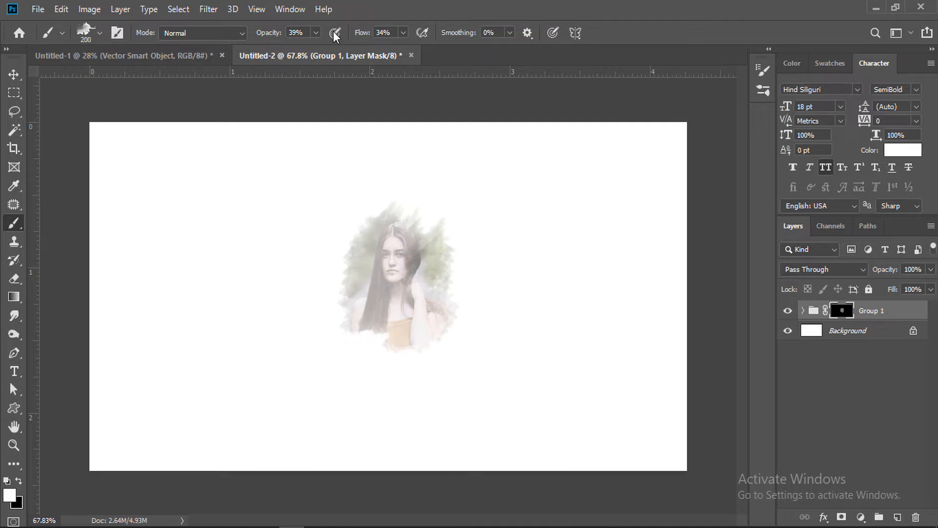
- Try revealing the woman's face and torso on the mask at 100% brush opacity and flow, and undo the strokes
mouse_move(389, 272)
left_mouse_down()
mouse_move(387, 249)
mouse_move(432, 288)
mouse_move(435, 256)
left_mouse_up()
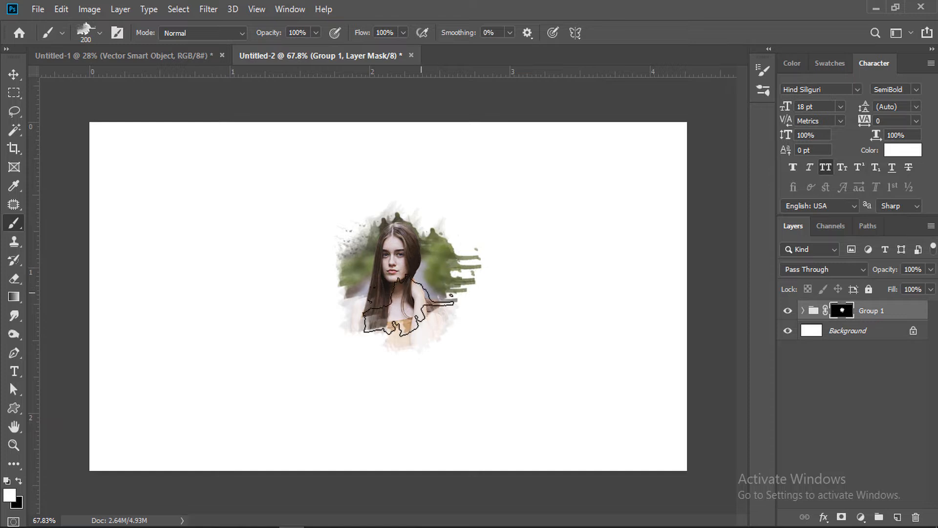
mouse_move(393, 295)
left_mouse_down()
mouse_move(402, 336)
mouse_move(410, 333)
mouse_move(391, 349)
left_mouse_up()
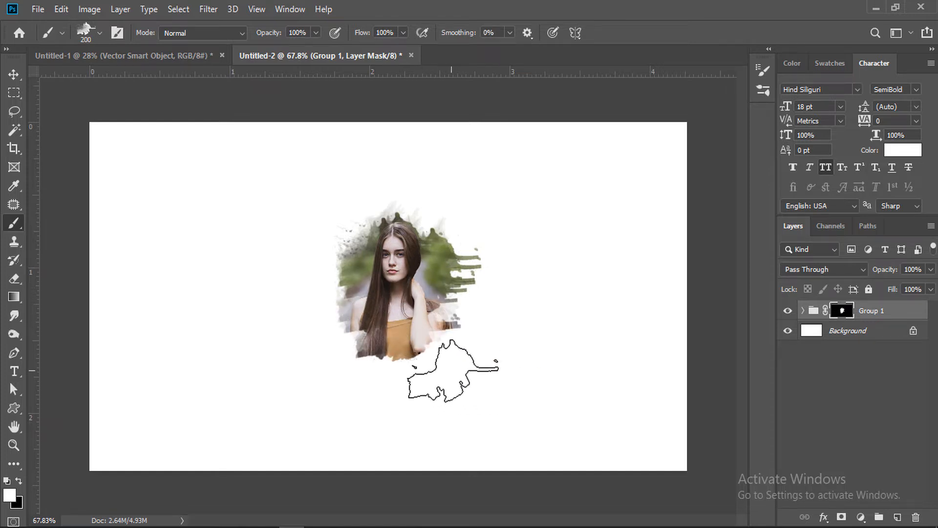
key("ctrl+z")
key("ctrl+z")
key("ctrl+z")
key("ctrl+z")
key("ctrl+z")
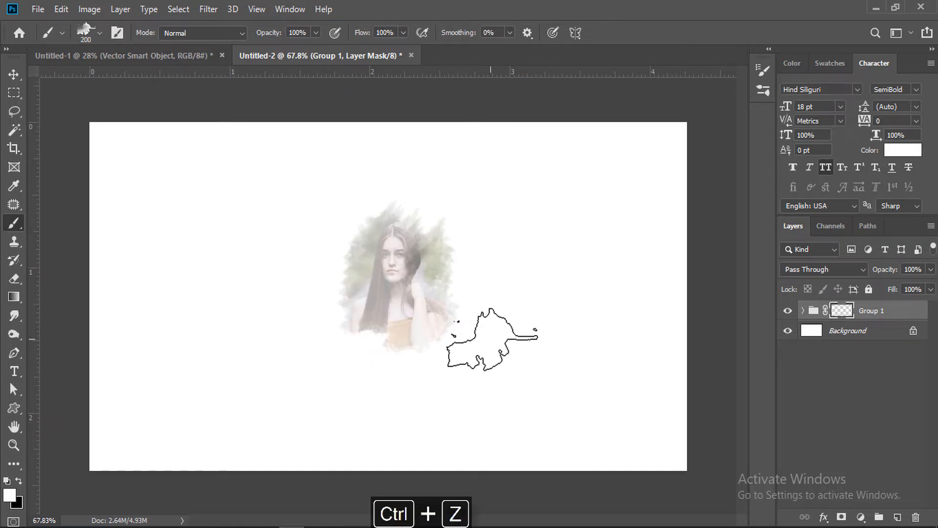
- Pick a more scattered Dried Blood Splatters brush tip and set the brush opacity to 38% and flow to 24%
left_click(100, 35)
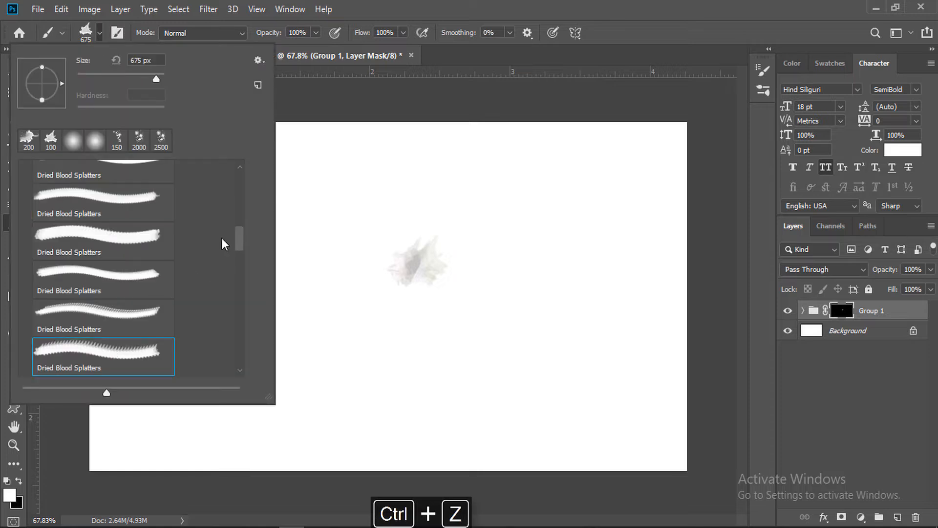
left_click_drag(239, 240, 239, 265)
left_click(345, 6)
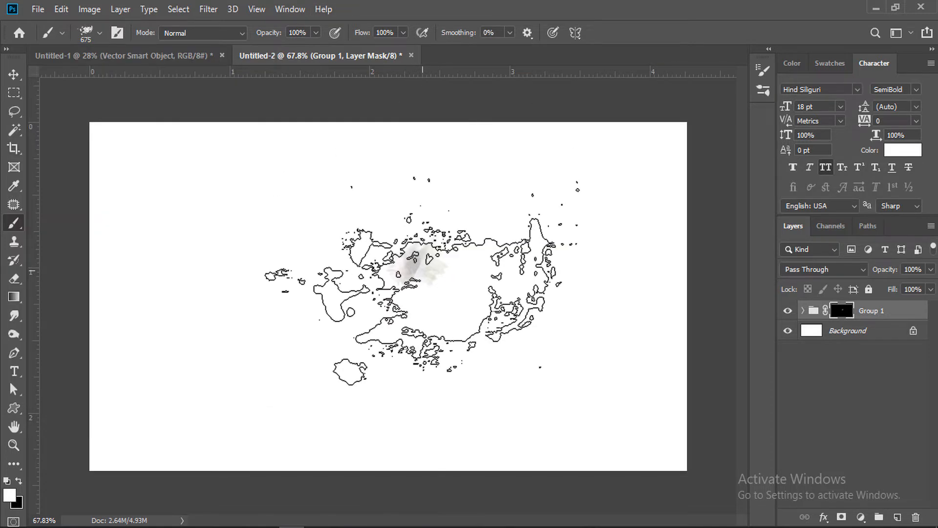
key("p")
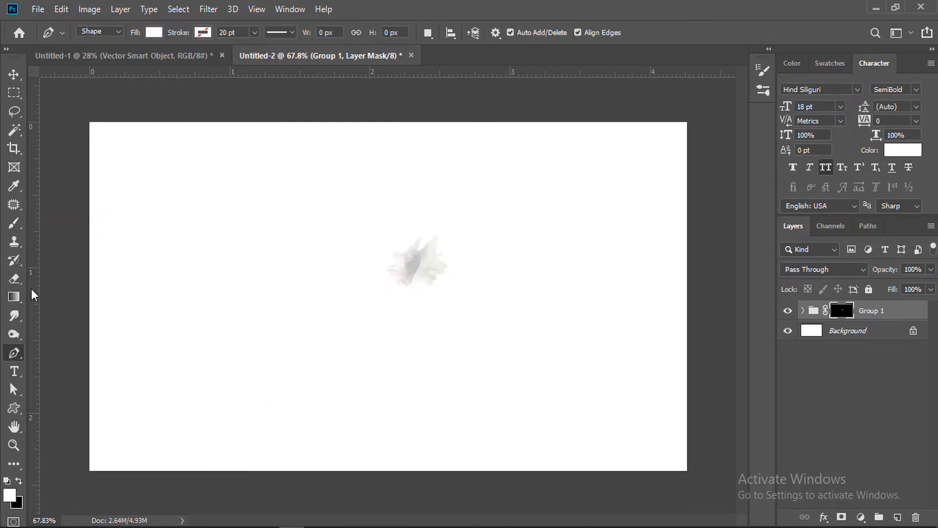
key("b")
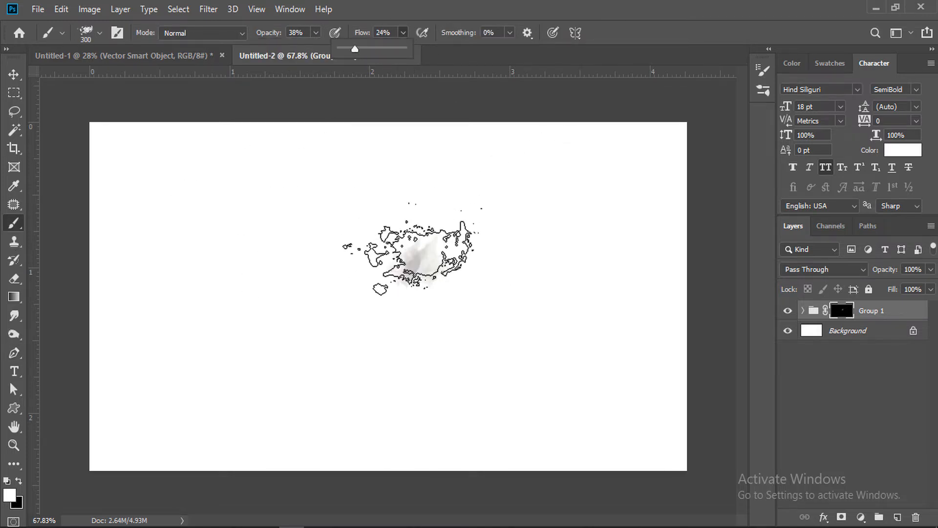
- Reduce the brush to 200 px and paint white on Group 1's mask to softly reveal the woman and surrounding greenery
left_click(415, 254)
key("bracketleft")
key("bracketleft")
key("bracketleft")
key("bracketleft")
mouse_move(413, 271)
left_mouse_down()
mouse_move(390, 264)
mouse_move(399, 242)
mouse_move(384, 224)
mouse_move(394, 271)
mouse_move(386, 303)
mouse_move(397, 325)
mouse_move(387, 313)
mouse_move(390, 247)
mouse_move(346, 262)
mouse_move(387, 342)
mouse_move(445, 288)
mouse_move(389, 234)
mouse_move(423, 269)
mouse_move(353, 283)
mouse_move(365, 337)
mouse_move(411, 362)
mouse_move(397, 318)
mouse_move(397, 227)
mouse_move(391, 327)
mouse_move(414, 341)
mouse_move(373, 255)
mouse_move(423, 266)
mouse_move(418, 316)
mouse_move(411, 245)
mouse_move(364, 381)
mouse_move(499, 370)
mouse_move(398, 345)
mouse_move(357, 346)
mouse_move(351, 386)
mouse_move(401, 335)
left_mouse_up()
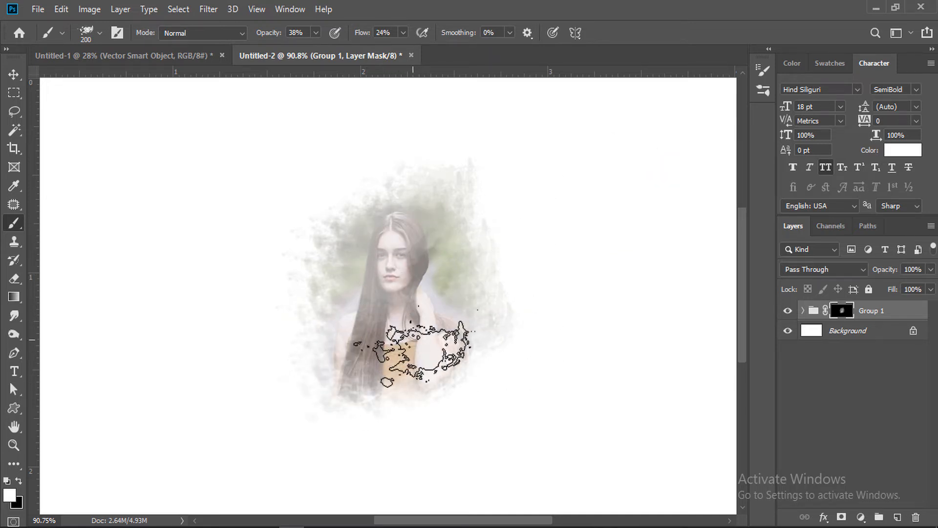
- Pick another Dried Blood Splatters brush tip at 300 px and paint white on Group 1's mask to strengthen the portrait and greenery
left_click(100, 33)
left_click(115, 342)
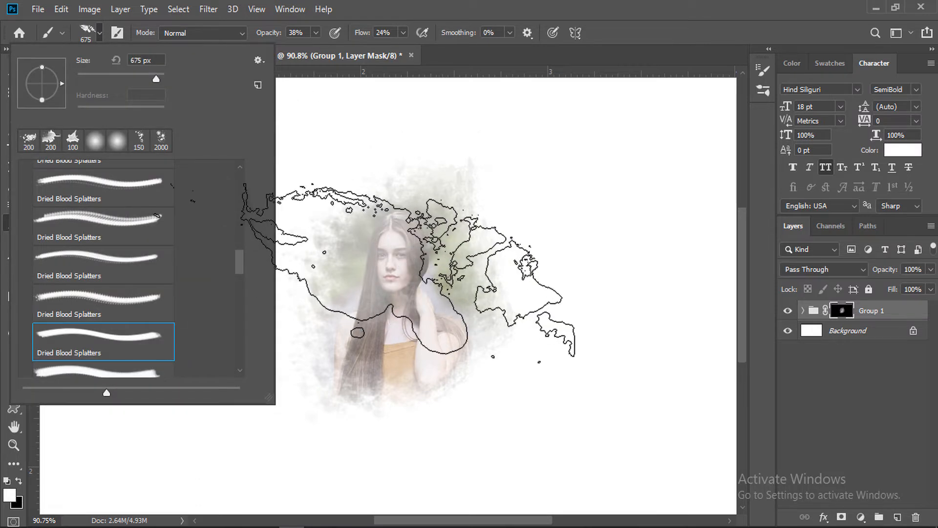
key("Return")
key("bracketleft")
key("bracketleft")
key("bracketleft")
key("bracketleft")
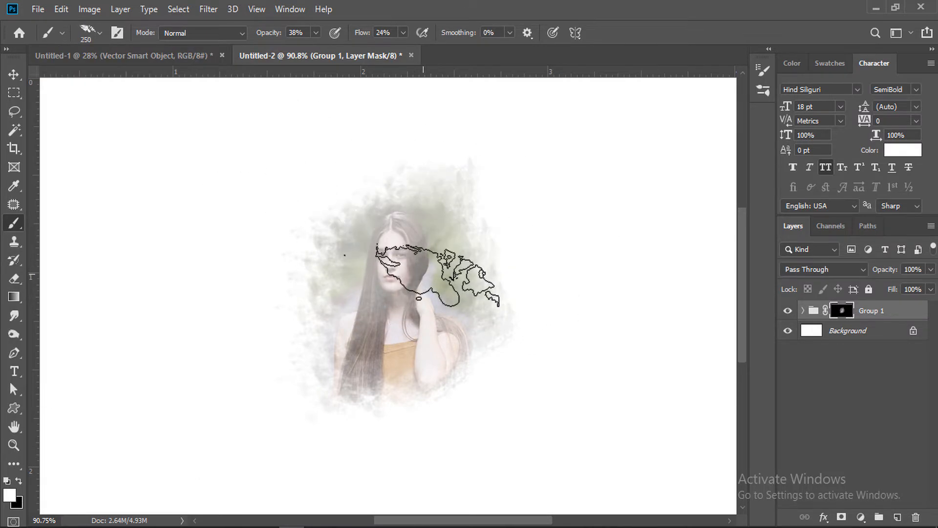
key("bracketright")
mouse_move(429, 273)
left_mouse_down()
mouse_move(338, 270)
mouse_move(357, 357)
mouse_move(398, 257)
mouse_move(424, 344)
mouse_move(422, 271)
mouse_move(474, 269)
left_mouse_up()
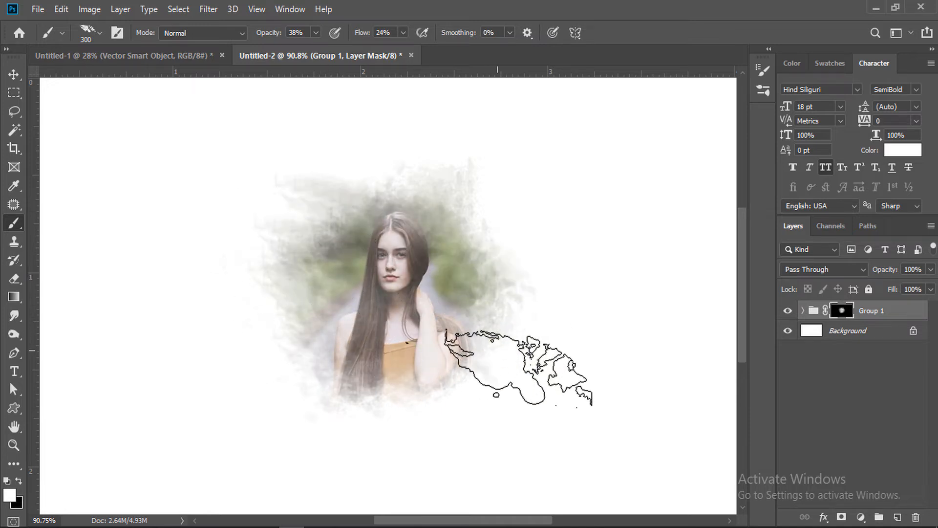
- Switch to the first Dried Blood Splatters tip in Watercolor Splatters, with size 150 px and both opacity and flow at 100%
left_click(100, 33)
left_click(118, 142)
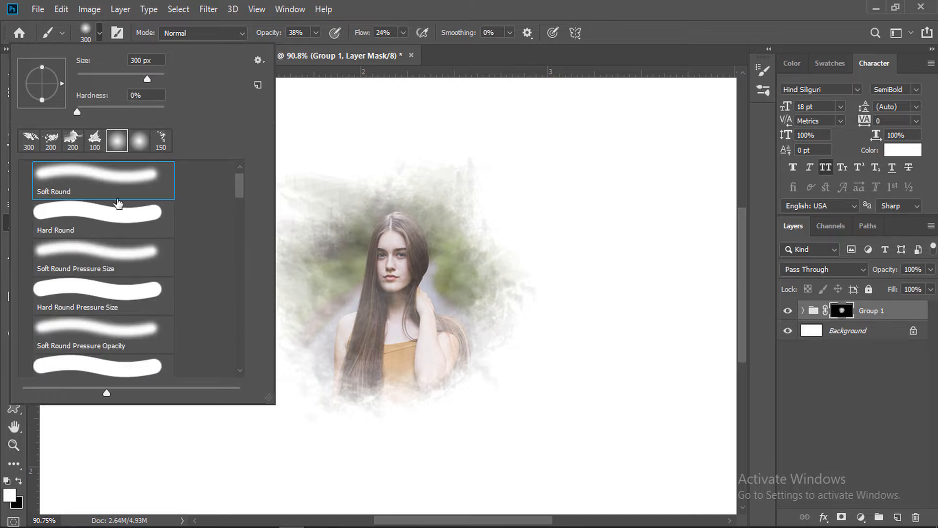
scroll(204, 252, "down", 5)
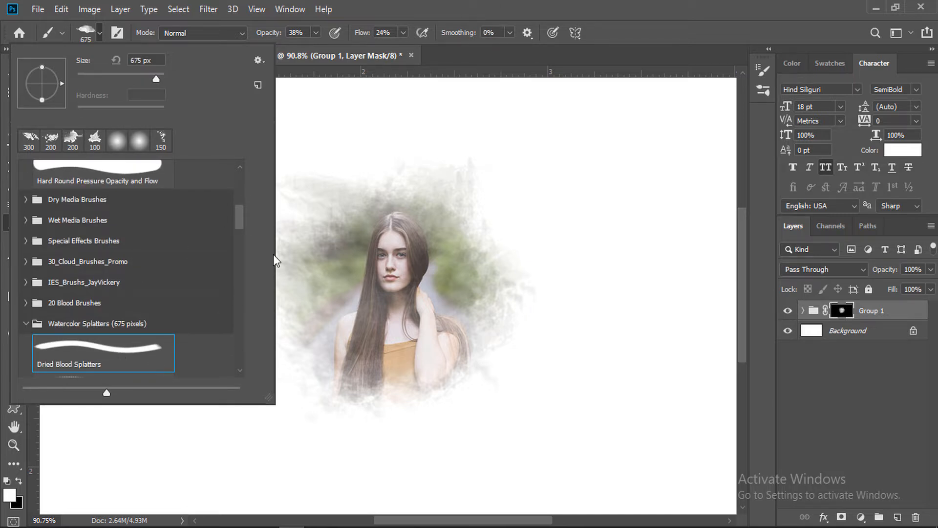
left_click(427, 106)
key("bracketleft")
key("bracketleft")
key("bracketleft")
key("bracketleft")
key("bracketleft")
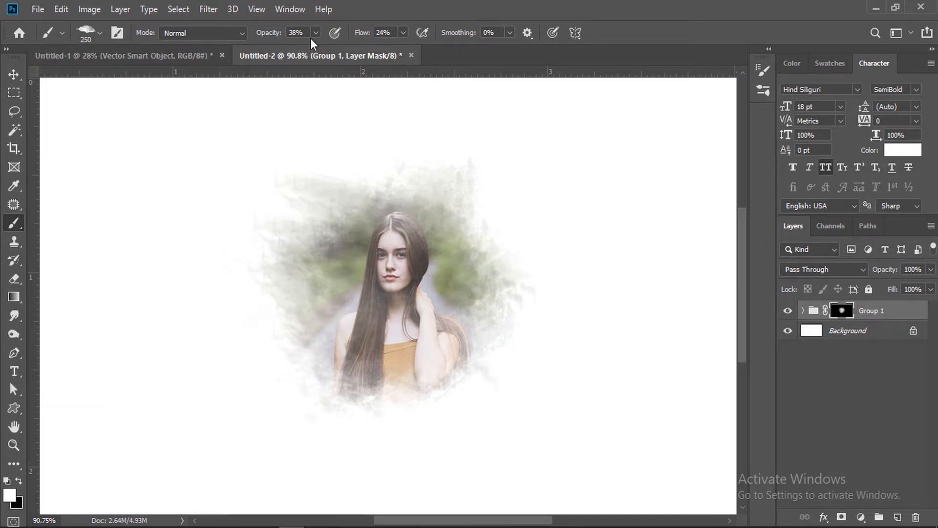
key("bracketleft")
key("bracketleft")
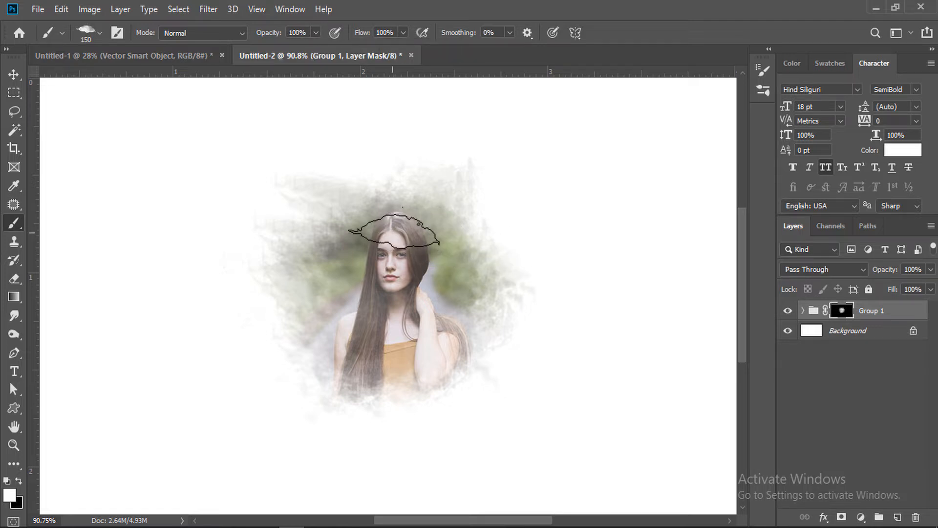
- Paint white on Group 1's mask to fully reveal the woman's face, hair and torso and the greenery around her
mouse_move(390, 256)
left_mouse_down()
mouse_move(372, 252)
mouse_move(384, 251)
left_mouse_up()
mouse_move(366, 222)
left_mouse_down()
mouse_move(392, 261)
mouse_move(375, 320)
mouse_move(436, 253)
left_mouse_up()
mouse_move(341, 294)
left_mouse_down()
mouse_move(382, 296)
mouse_move(359, 368)
mouse_move(401, 376)
mouse_move(469, 263)
left_mouse_up()
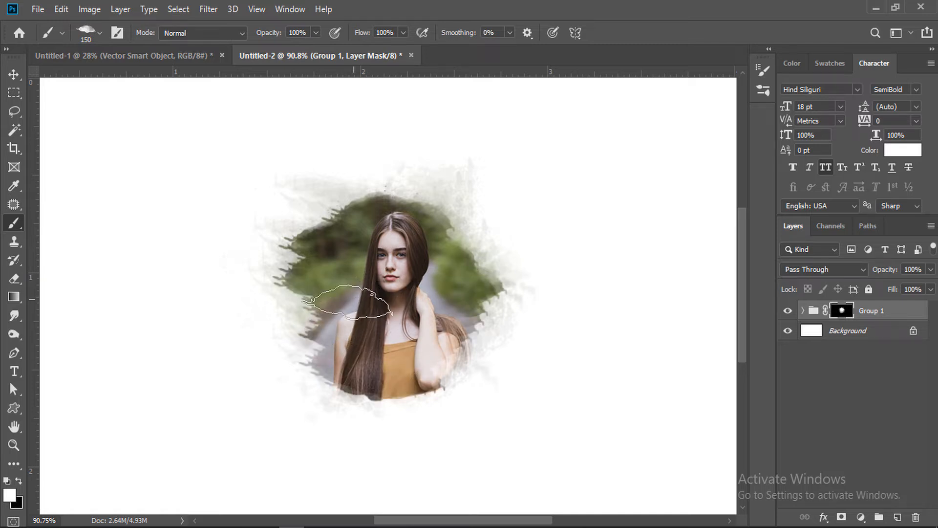
- Browse the Watercolor Splatters brushes and choose the fifth Dried Blood Splatters tip
left_click(100, 32)
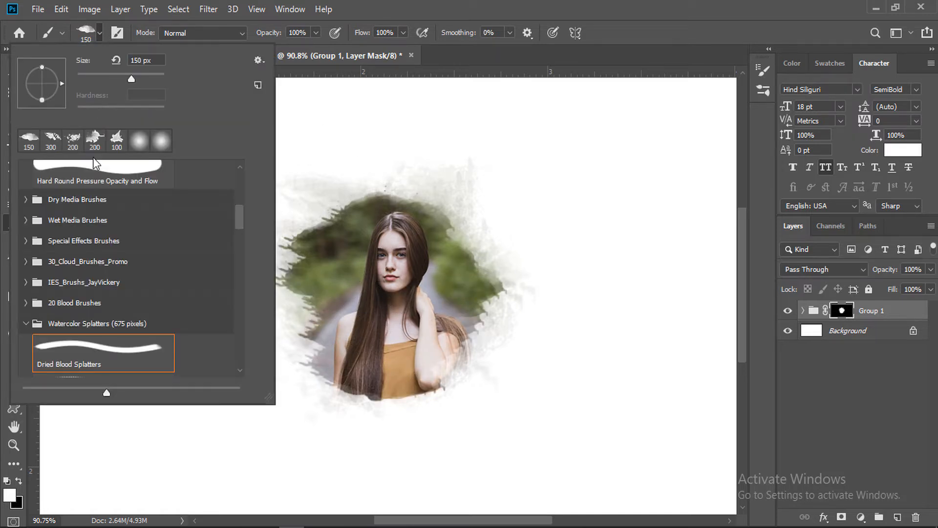
scroll(246, 244, "down", 3)
left_click(374, 6)
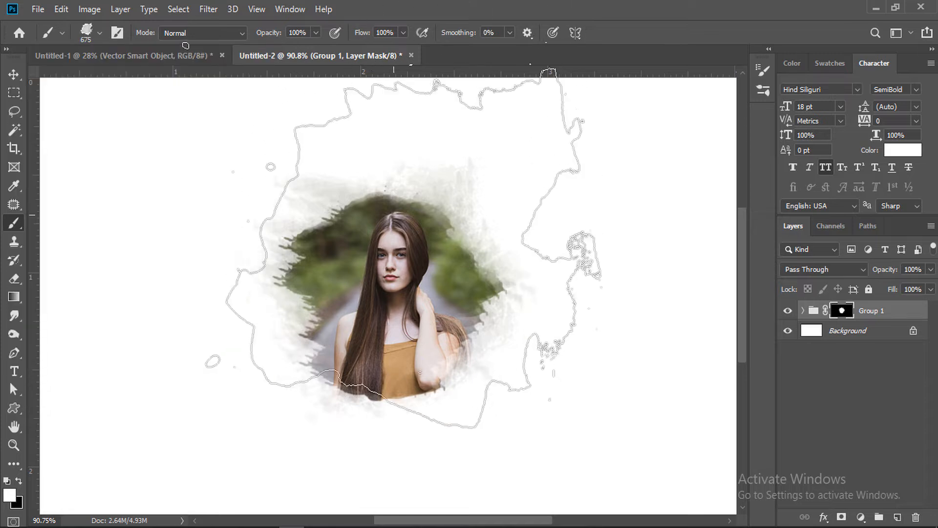
left_click(100, 34)
left_click(105, 353)
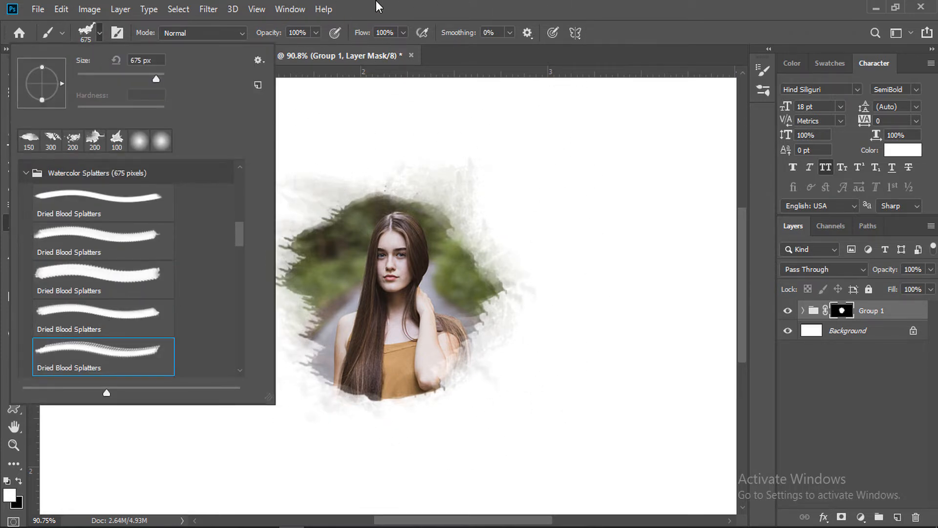
key("Return")
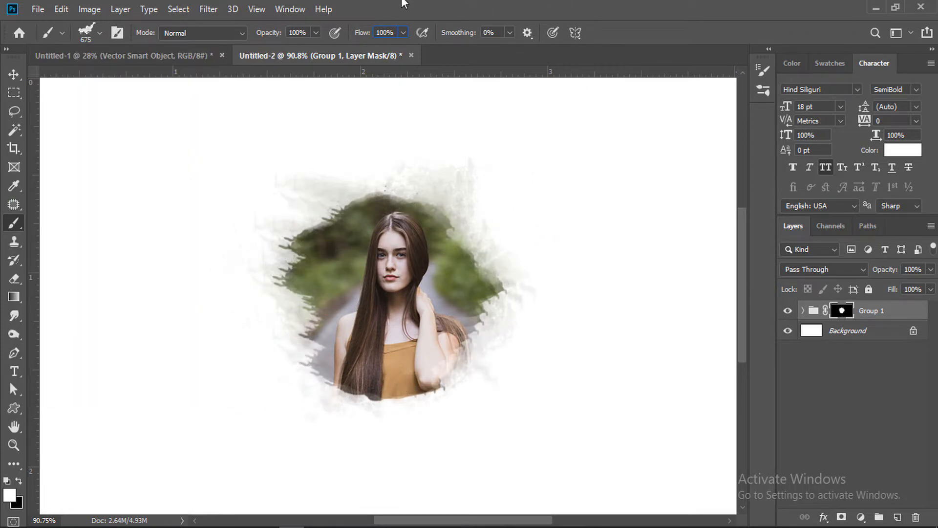
- Set the brush flow to 46% and opacity to 22%, and reduce its size to 200 px
left_click_drag(366, 51, 370, 51)
left_click(315, 33)
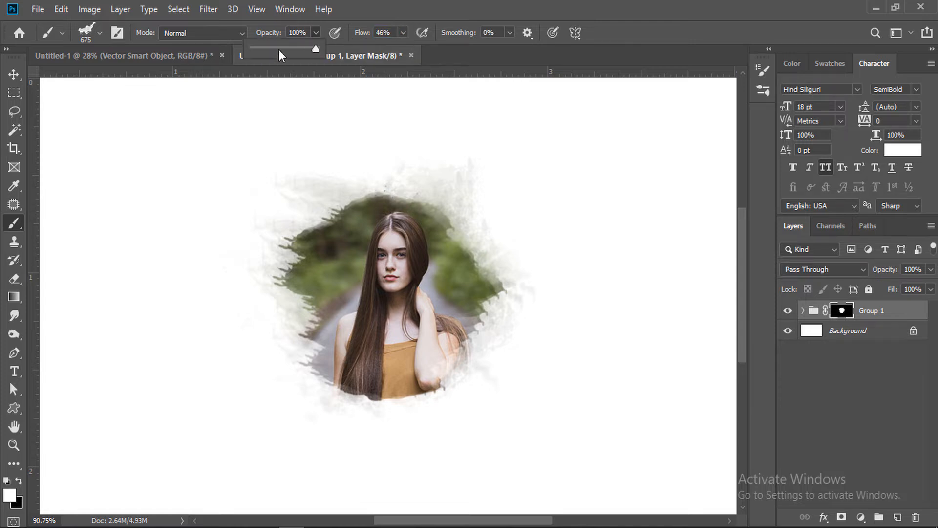
left_click(266, 49)
key("Return")
key("bracketleft")
key("bracketleft")
key("bracketleft")
key("bracketleft")
key("bracketleft")
key("bracketleft")
key("bracketleft")
key("bracketleft")
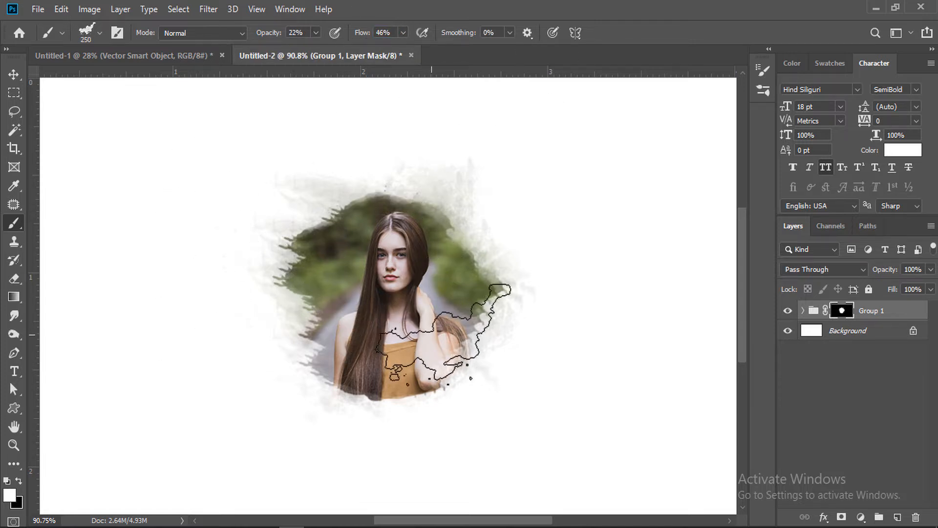
key("bracketleft")
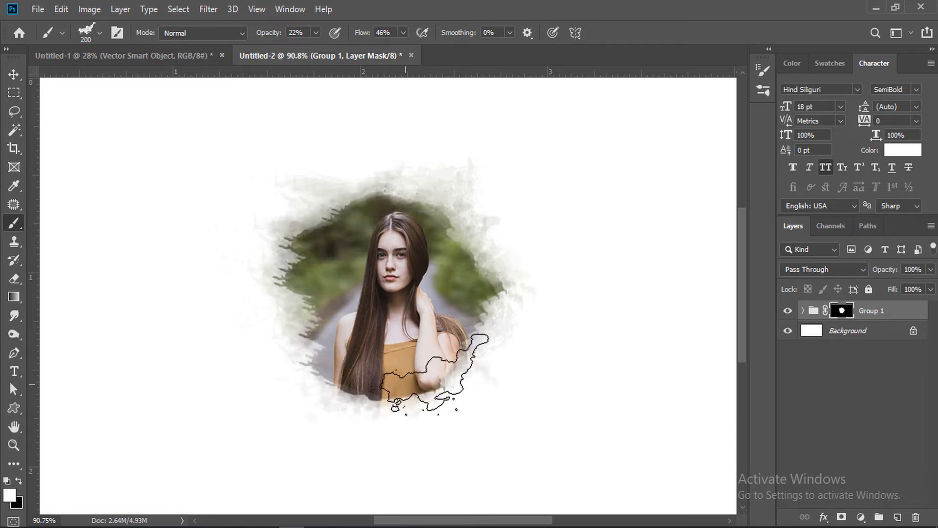
- Paint white along the portrait's lower edge, soften the hard edges on Group 1's mask with black, and undo the last stroke
left_click_drag(435, 374, 399, 385)
key("x")
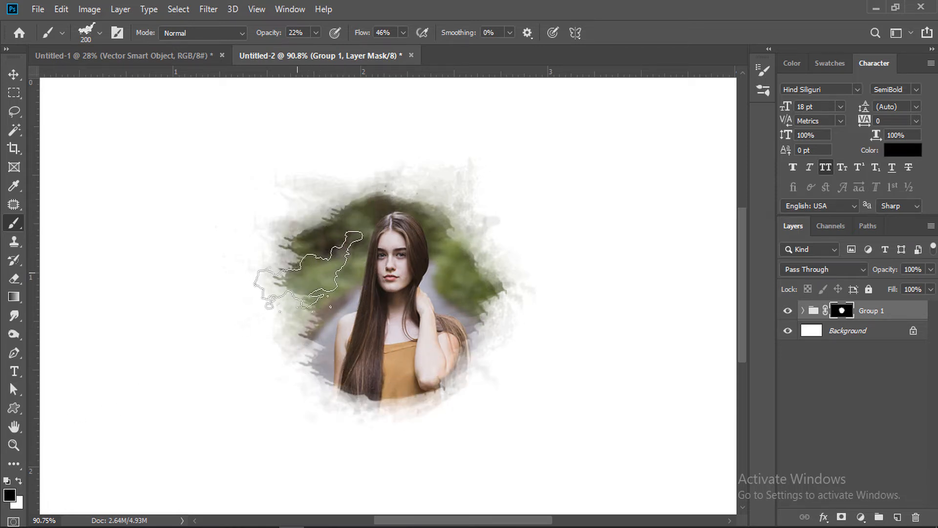
left_click(381, 388)
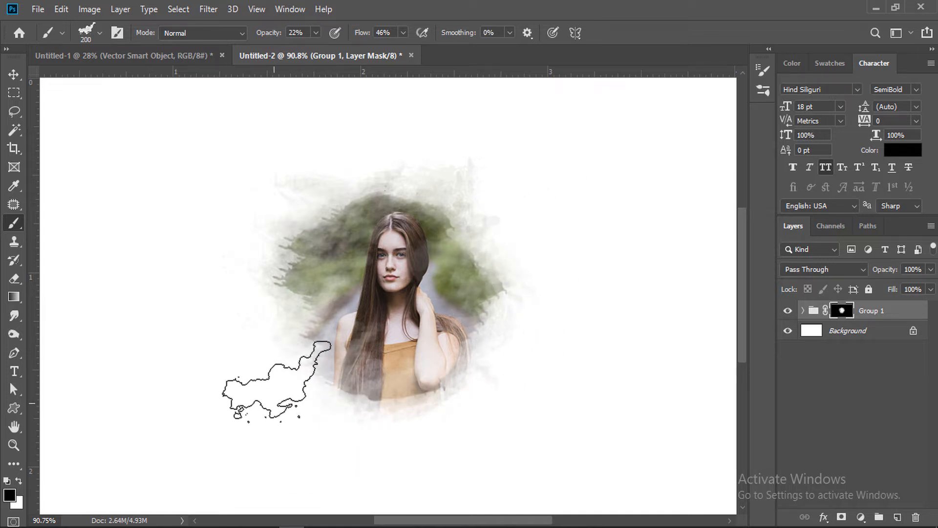
key("ctrl+z")
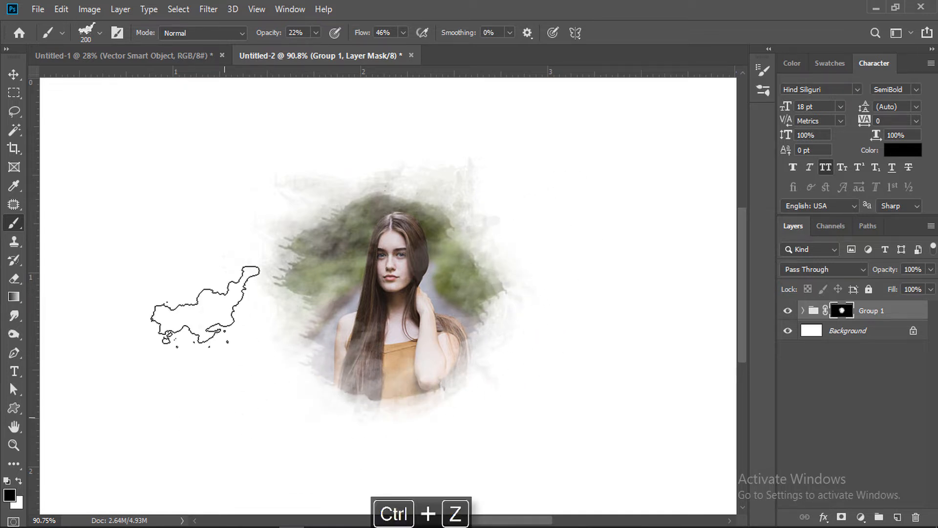
- Scale the masked portrait group up to 116.41% and center it horizontally on the canvas
key("ctrl+space")
left_click_drag(497, 399, 427, 322)
left_click(8, 78)
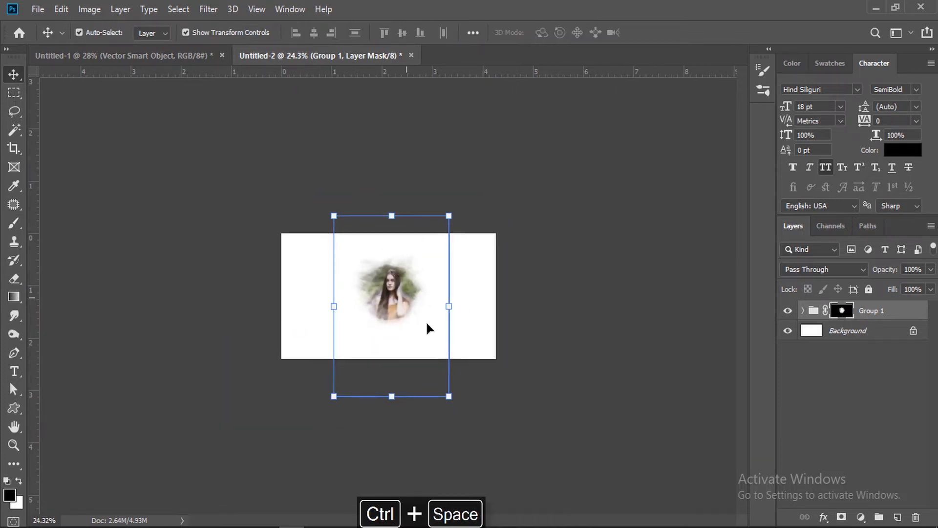
left_click_drag(450, 397, 468, 424)
left_click_drag(446, 404, 433, 401)
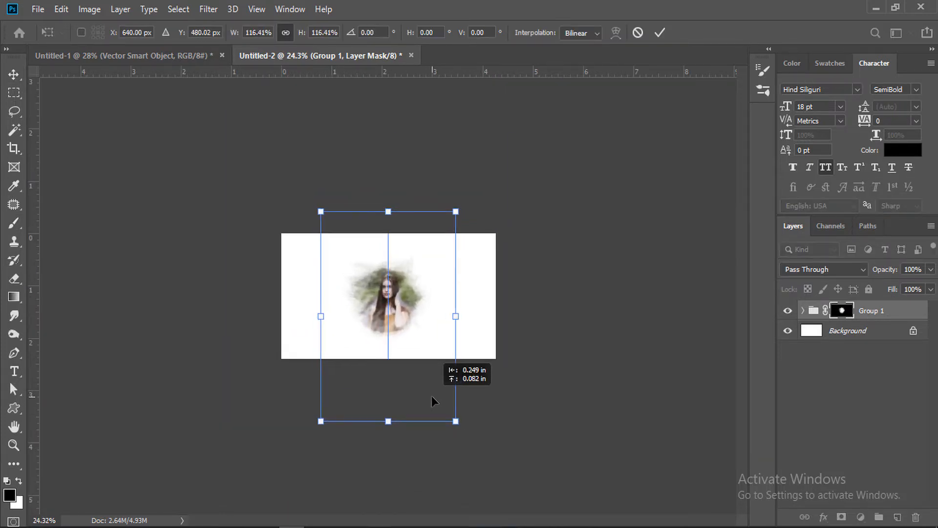
- Try another black splatter stroke on Group 1's mask around the portrait and undo it
left_click(14, 92)
left_click_drag(388, 295, 415, 353)
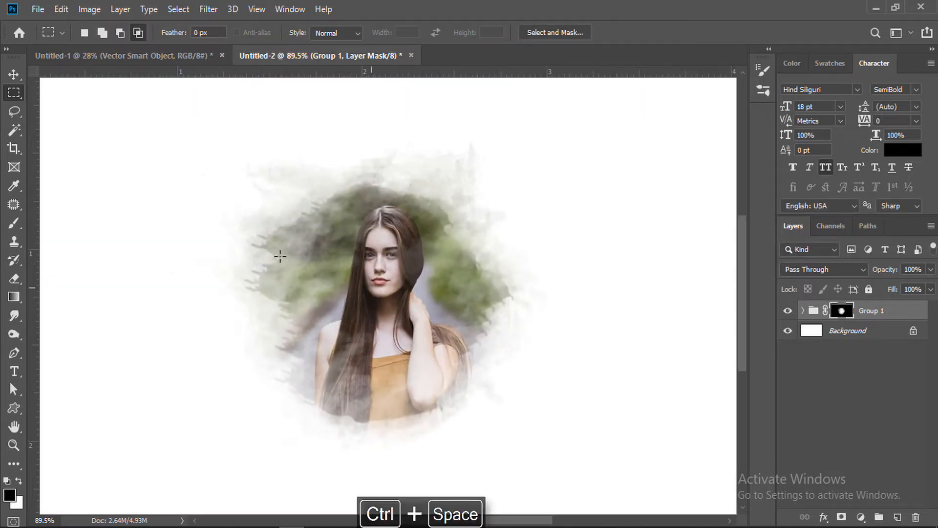
left_click(17, 224)
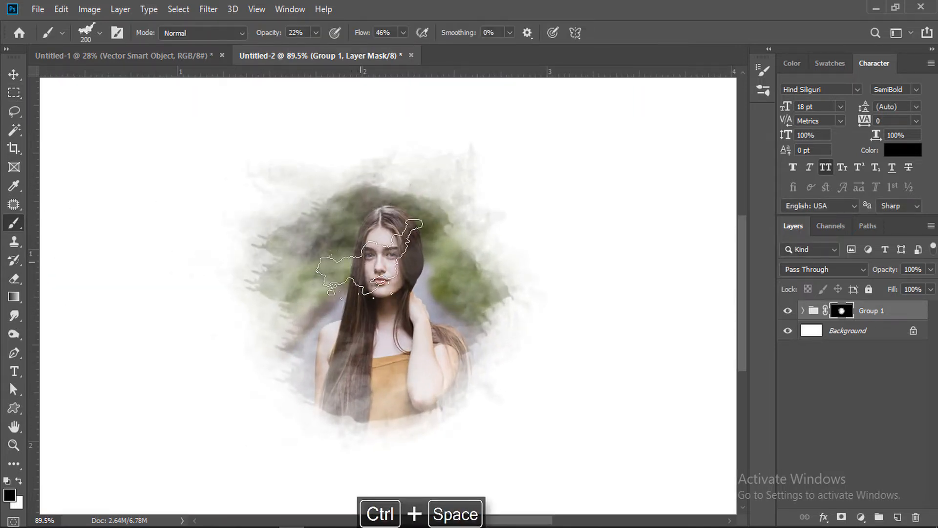
key("ctrl+z")
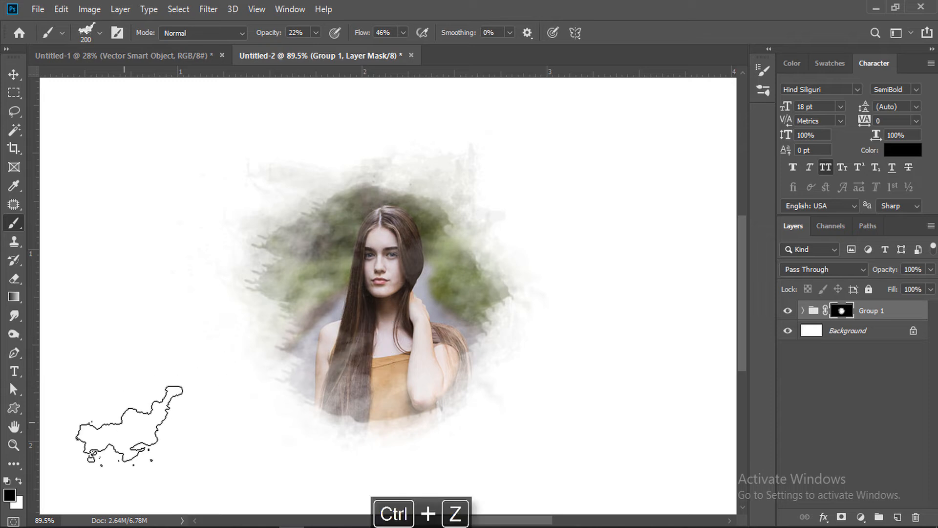
- Add a Color Balance adjustment above the photo layer in Group 1, with midtones at +9 Magenta-Green and -19 Yellow-Blue
left_click(803, 310)
left_click(836, 371)
left_click(216, 9)
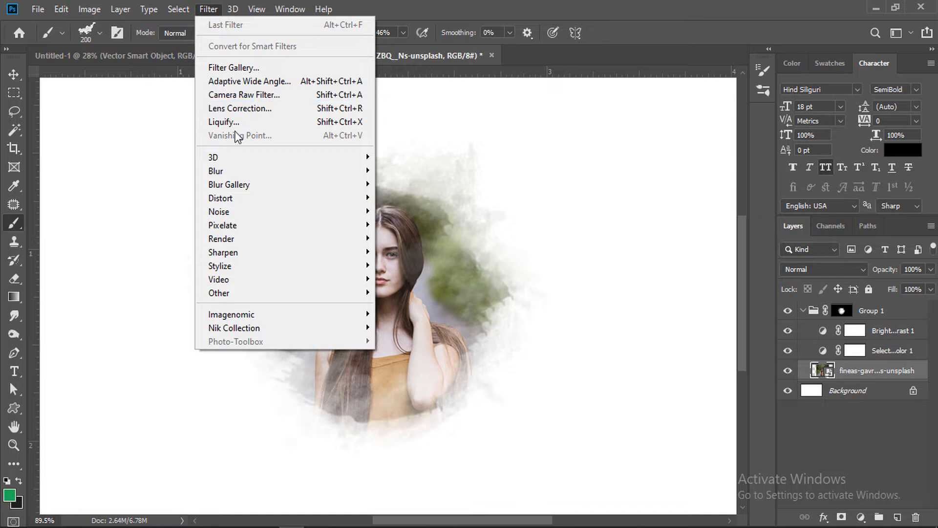
key("Escape")
left_click(862, 517)
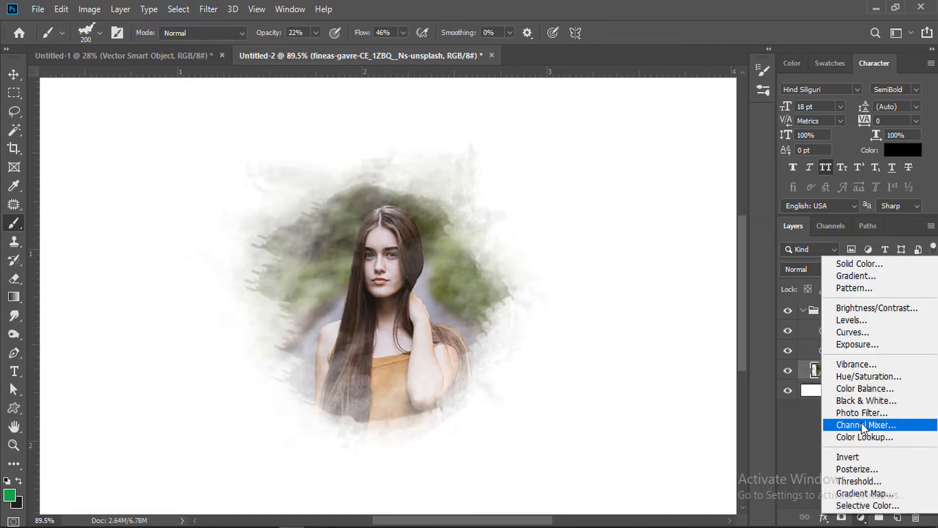
left_click(865, 389)
left_click_drag(517, 330, 524, 308)
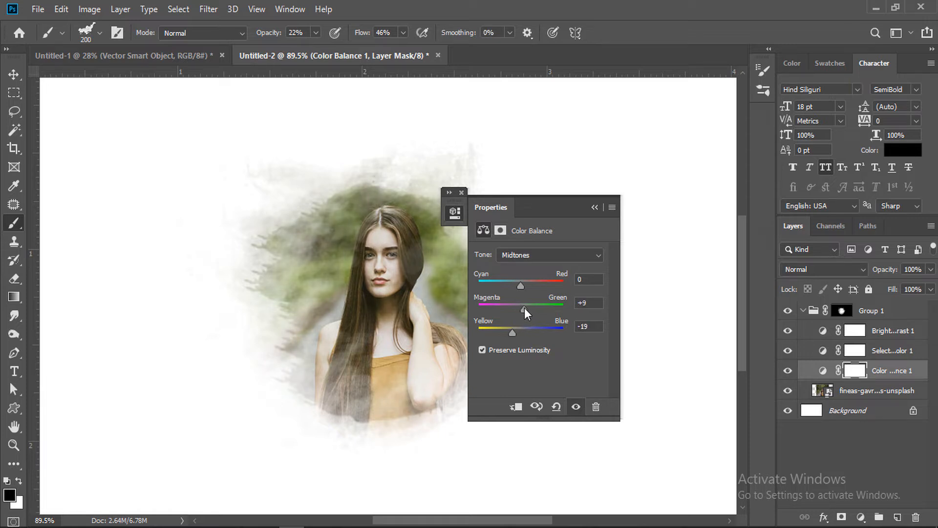
left_click(594, 207)
- Undo the last stroke on the Color Balance mask and make Group 1's mask the painting target
key("ctrl+space")
left_click_drag(453, 372, 301, 348)
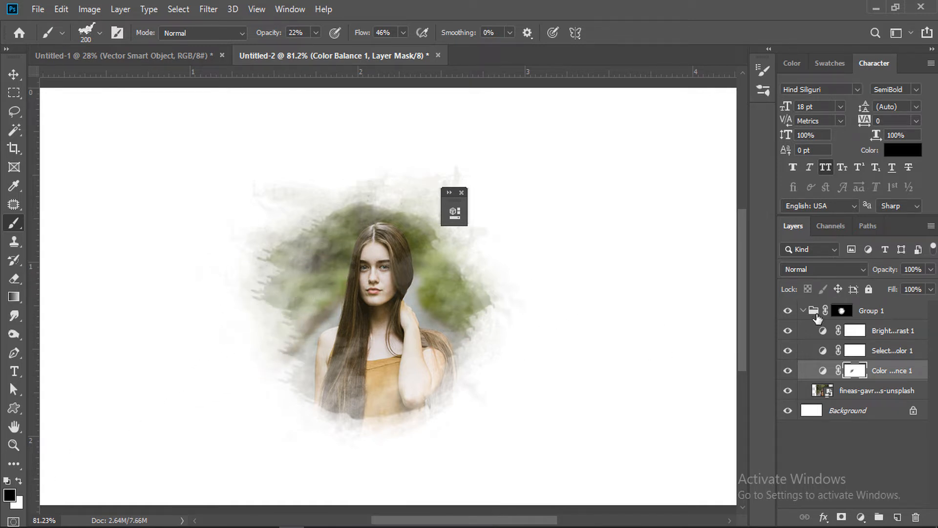
key("ctrl+z")
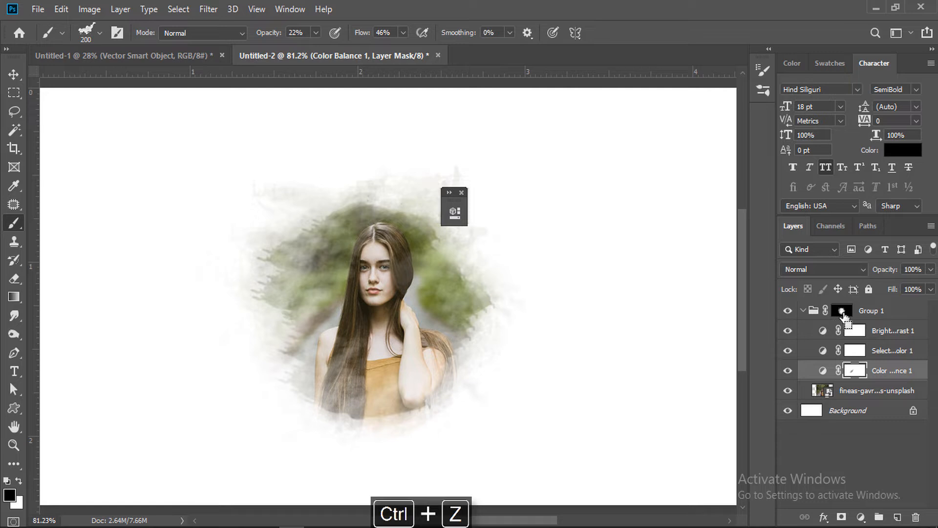
left_click(842, 311)
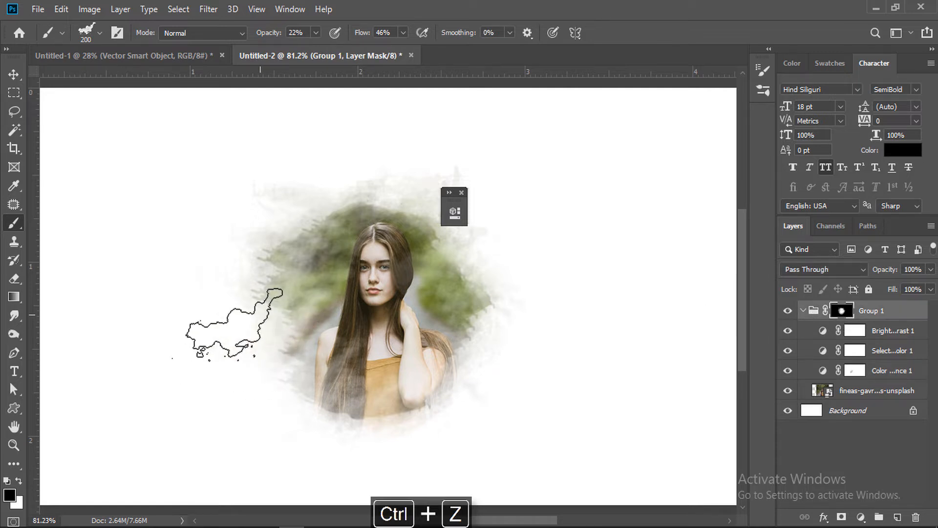
- Choose a more scattered Dried Blood Splatters tip at 200 px and fade the greenery's hard edges with black on Group 1's mask
left_click(99, 32)
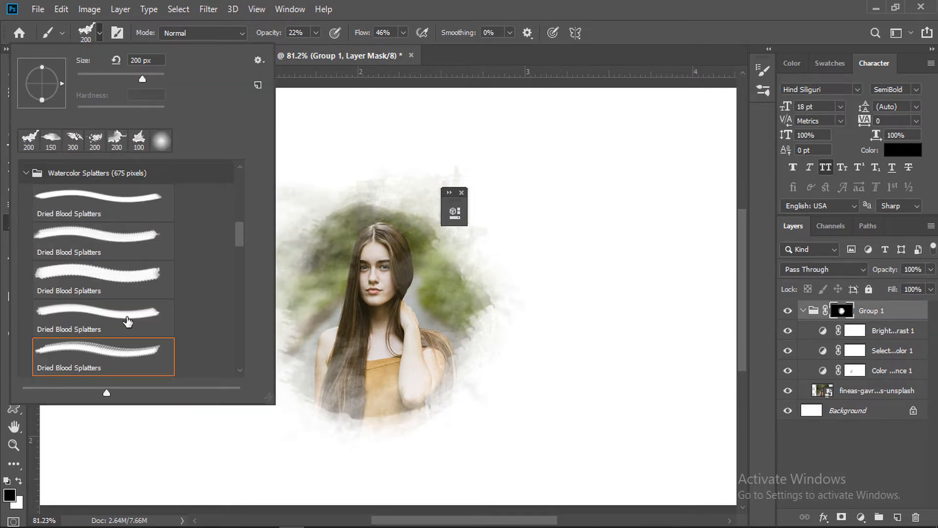
scroll(234, 254, "down", 3)
left_click(128, 337)
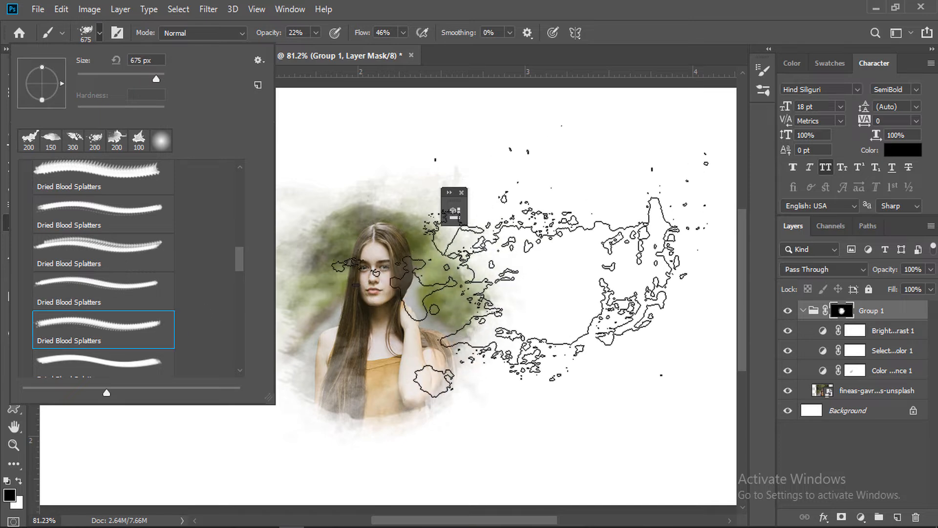
left_click(476, 3)
key("p")
key("b")
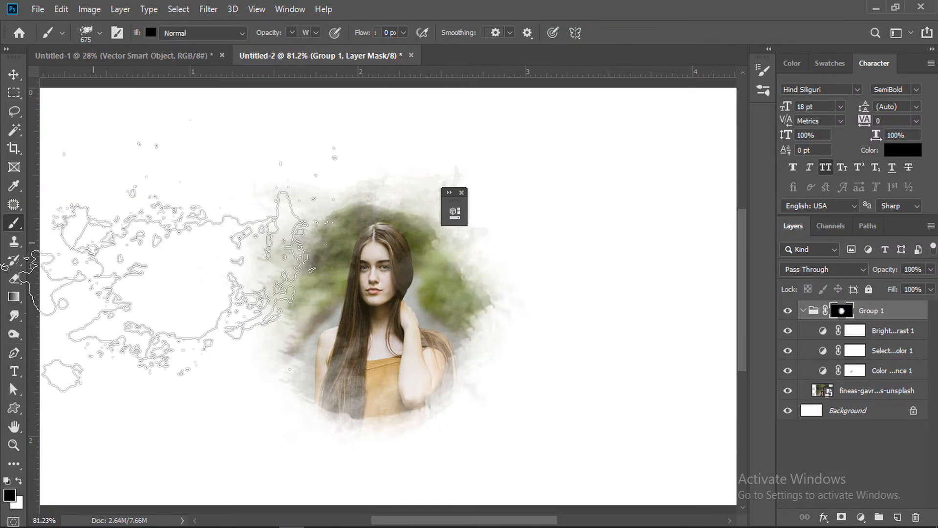
key("bracketleft")
key("bracketleft")
key("bracketleft")
key("bracketleft")
key("bracketleft")
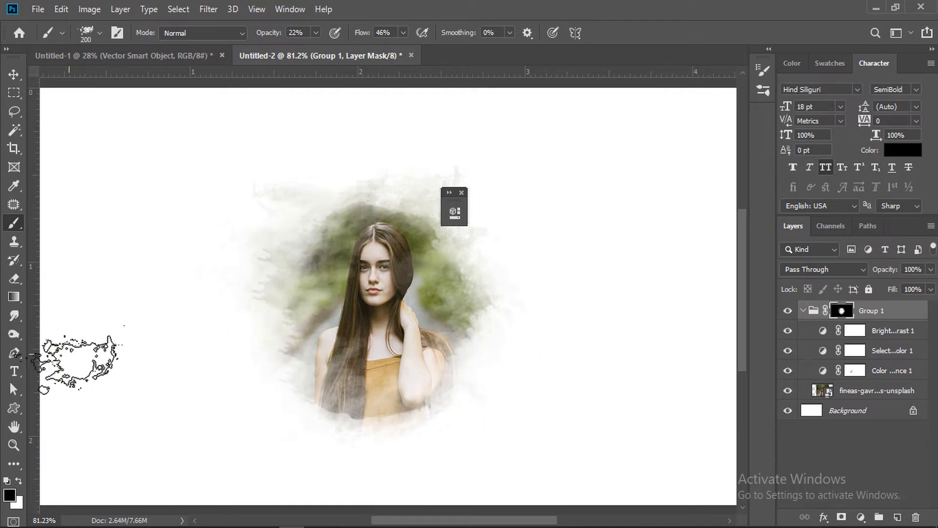
- Move the masked portrait group into the right half of the canvas, leaving the left side empty
key("ctrl+space")
left_click_drag(481, 379, 425, 419)
left_click(14, 75)
left_click_drag(368, 303, 465, 302)
left_click(14, 93)
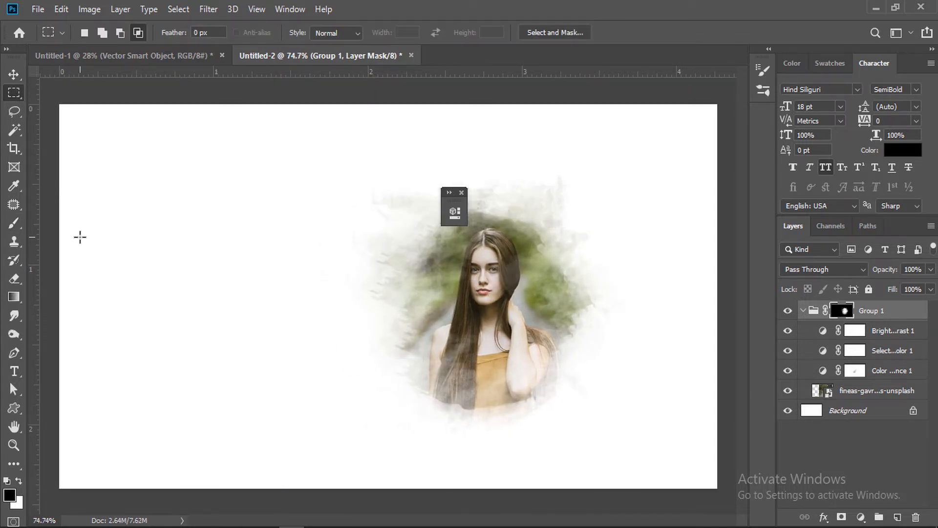
- Switch to File Explorer, go back to the Downloads folder and open the Watercolor_Splatters_675_pixels_ folder's name for editing
left_click(208, 494)
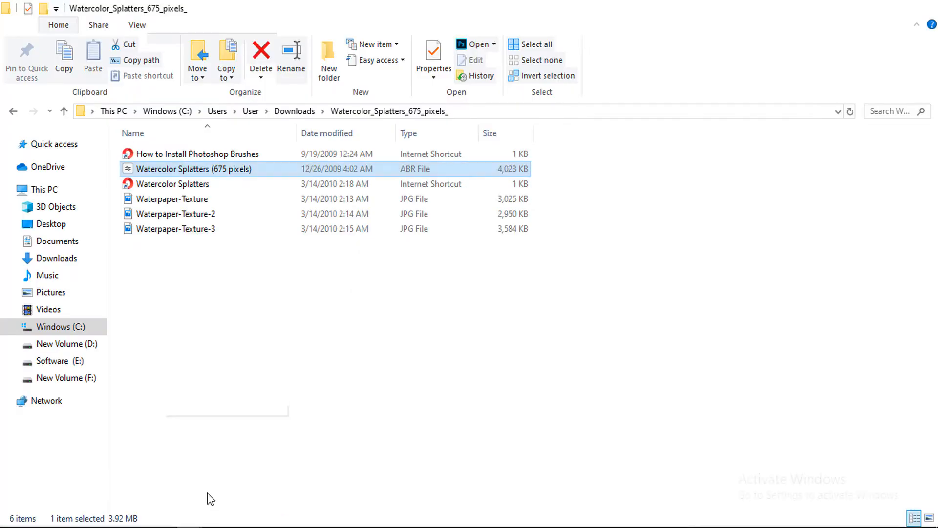
left_click(13, 111)
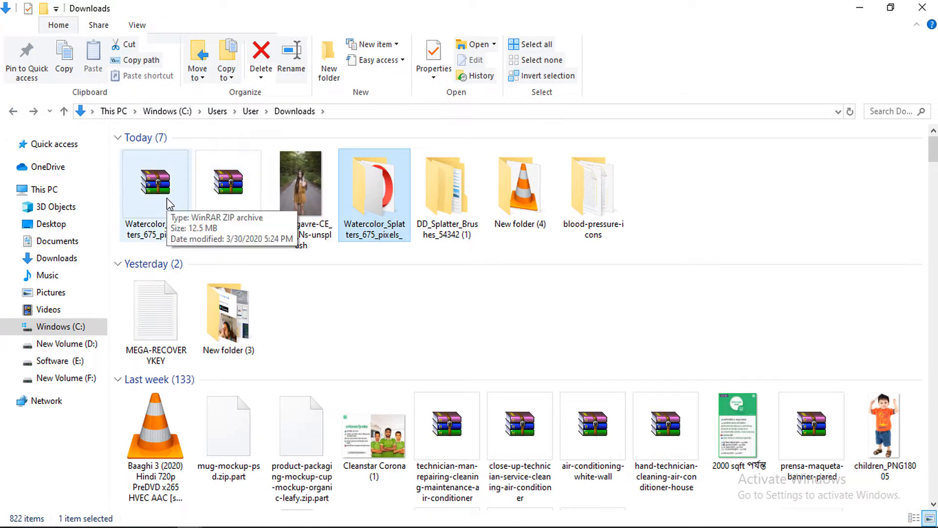
right_click(425, 196)
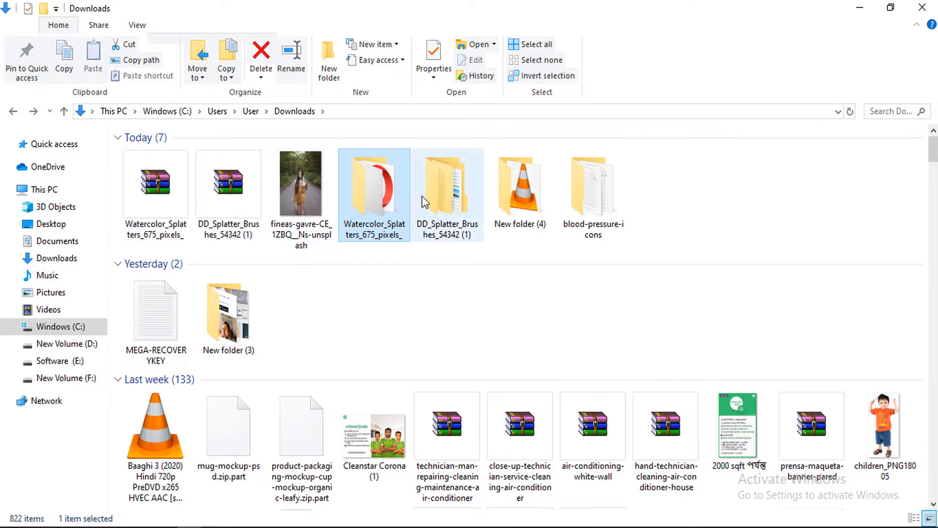
left_click(444, 493)
left_click(444, 492)
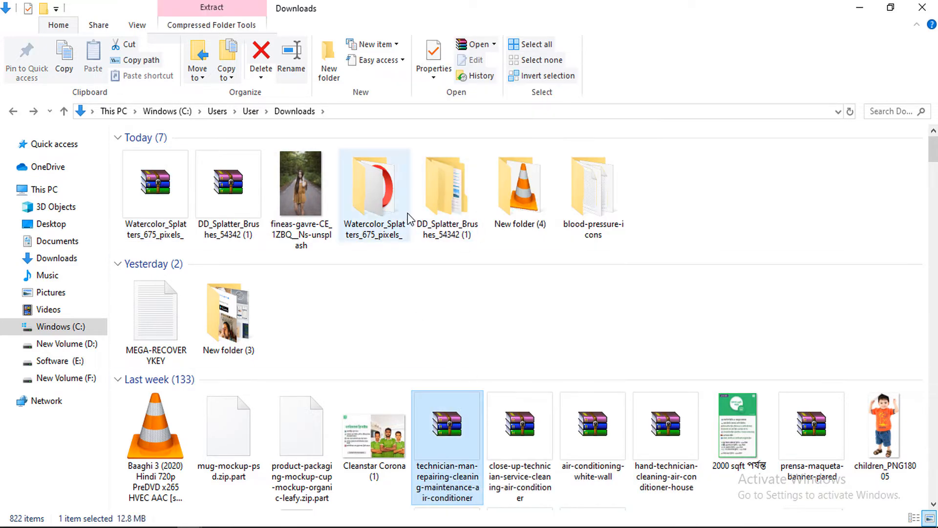
right_click(442, 205)
left_click(363, 183)
right_click(363, 184)
left_click(391, 494)
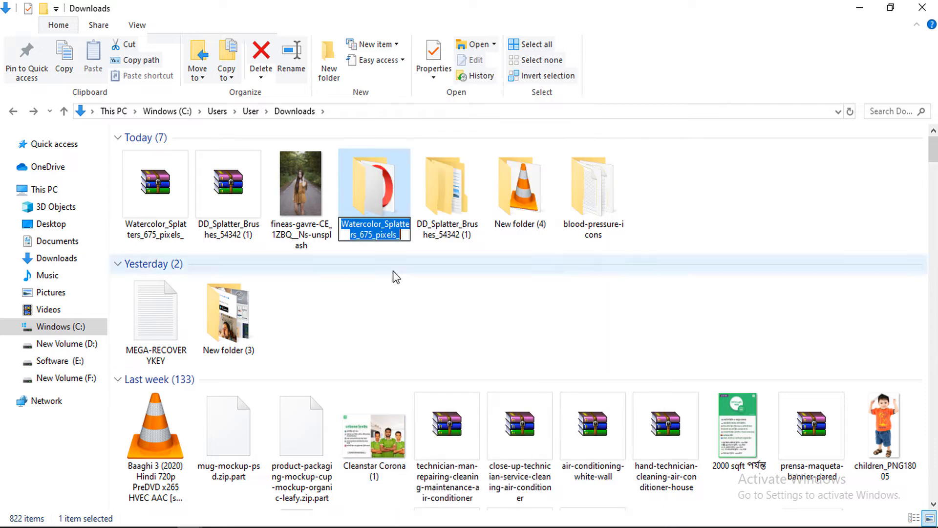
- Copy Watercolor_Splatter from the folder's name, leave the name as it is and return to Photoshop
left_click(409, 224)
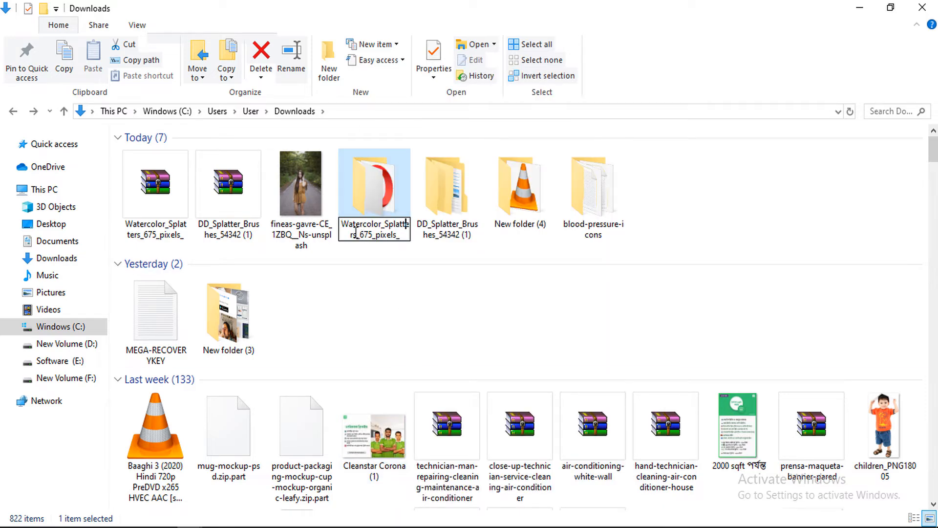
double_click(355, 234)
right_click(359, 223)
left_click(386, 273)
key("Return")
key("alt+Tab")
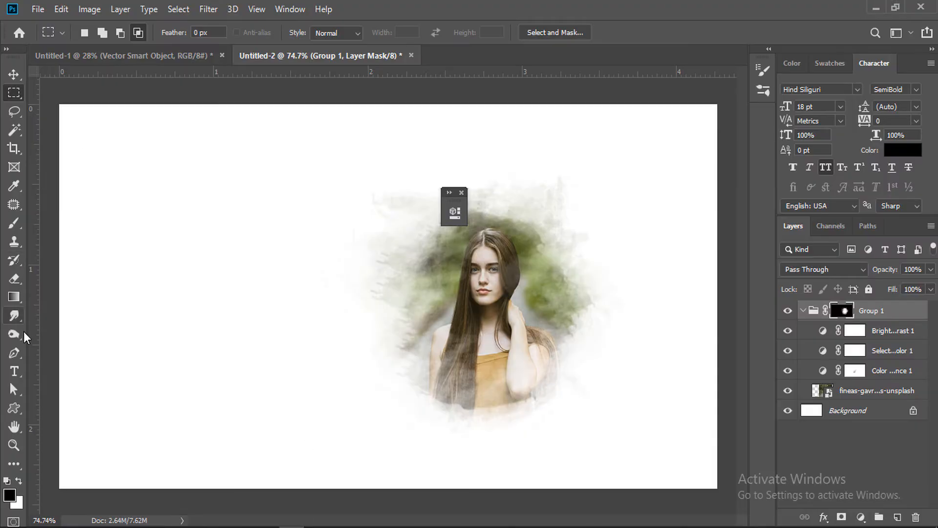
key("t")
left_click(236, 310)
key("ctrl+v")
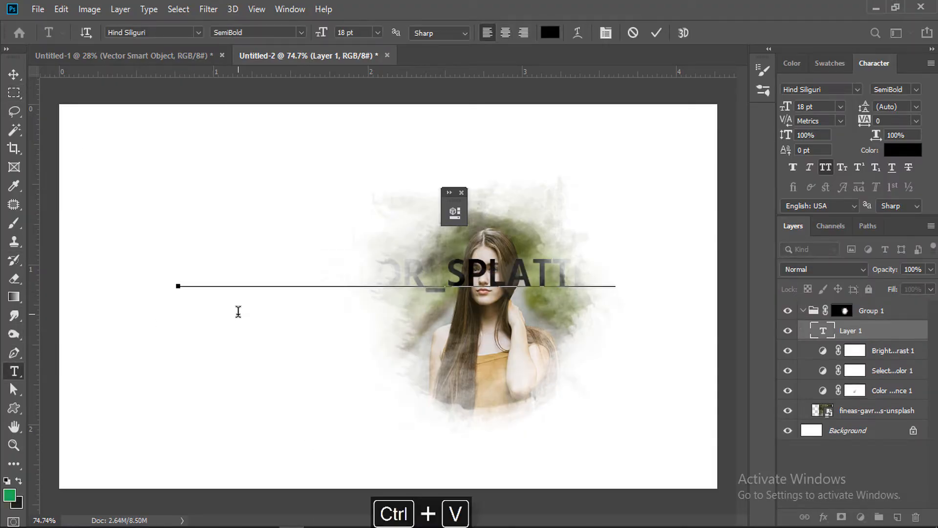
key("ctrl+a")
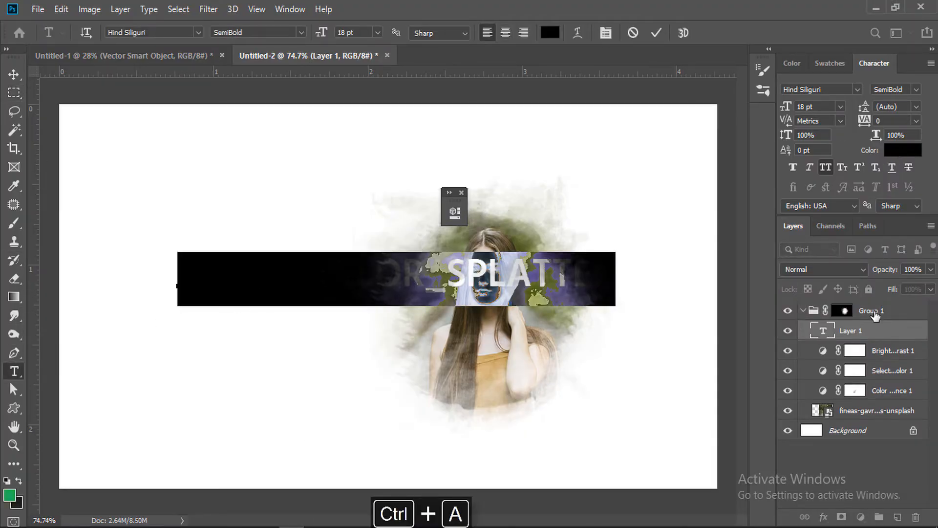
left_click(872, 326)
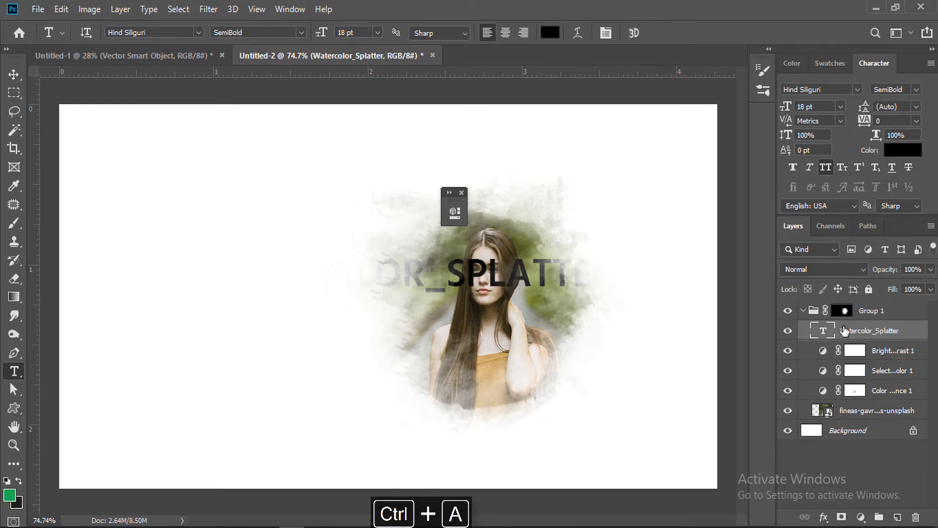
left_click_drag(845, 331, 915, 517)
left_click(843, 311)
- Paste the copied title as text inside Group 1 and color it with an olive green sampled from the photo's foliage
left_click(177, 325)
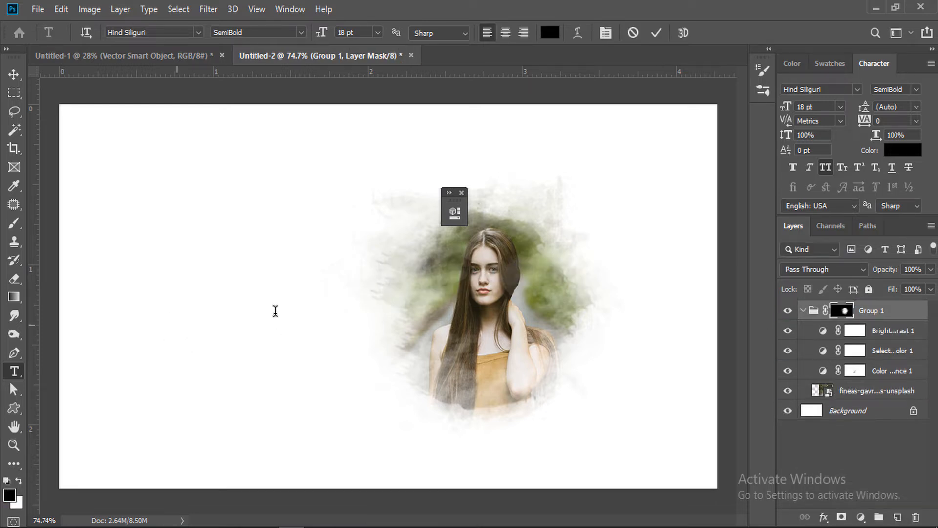
key("ctrl+v")
key("ctrl+a")
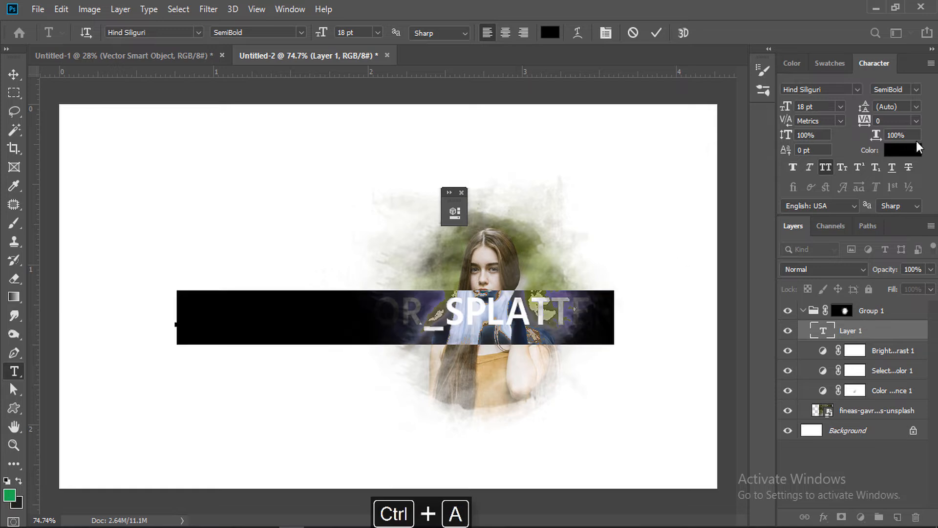
left_click(905, 150)
left_click(456, 263)
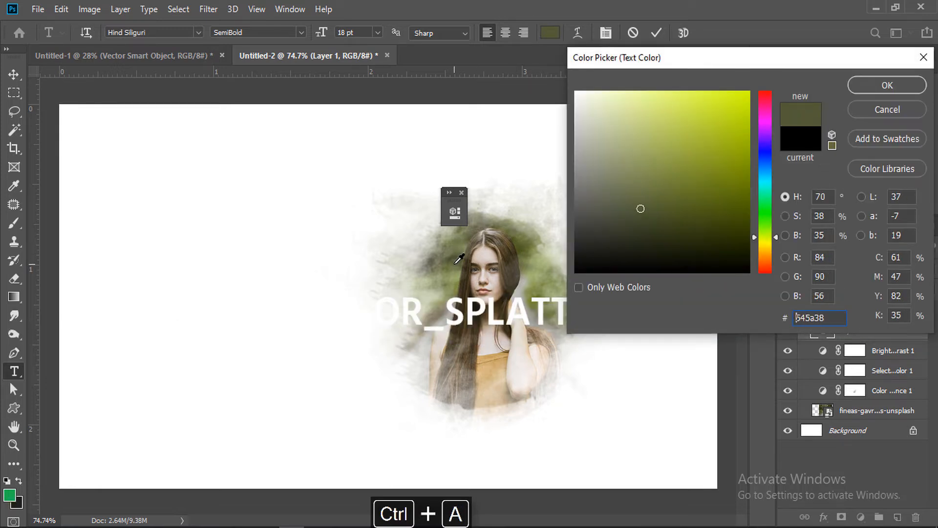
left_click(887, 85)
- Delete the text layer inside Group 1 and paste the title as a separate text layer above the collapsed group
left_click_drag(869, 330, 917, 518)
left_click(842, 310)
left_click(803, 310)
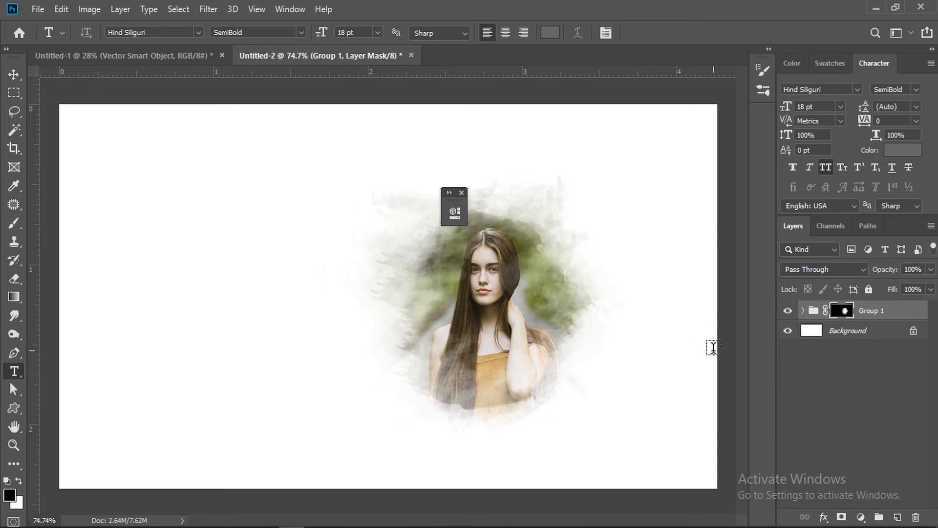
left_click(821, 374)
left_click(194, 304)
key("ctrl+v")
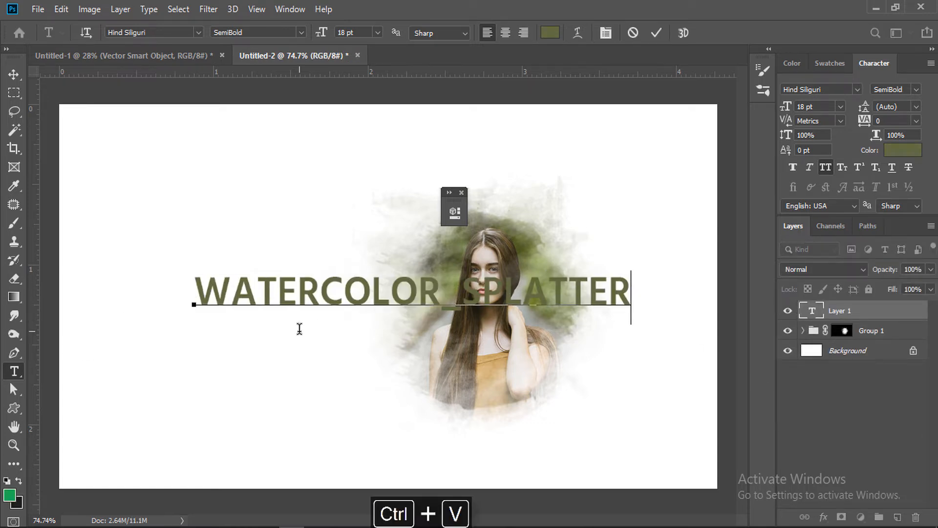
- Replace the underscore in the title with a space and set its font to Montserrat
left_click(465, 292)
key("BackSpace")
key("ctrl+a")
left_click(857, 89)
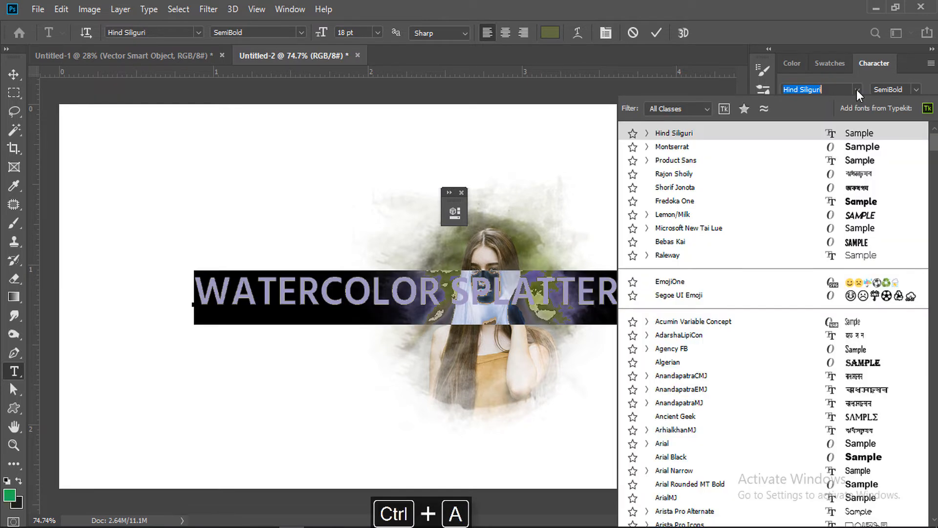
left_click(789, 151)
- Break the title into two lines, with Splatter indented to end below the end of Watercolor
left_click(477, 292)
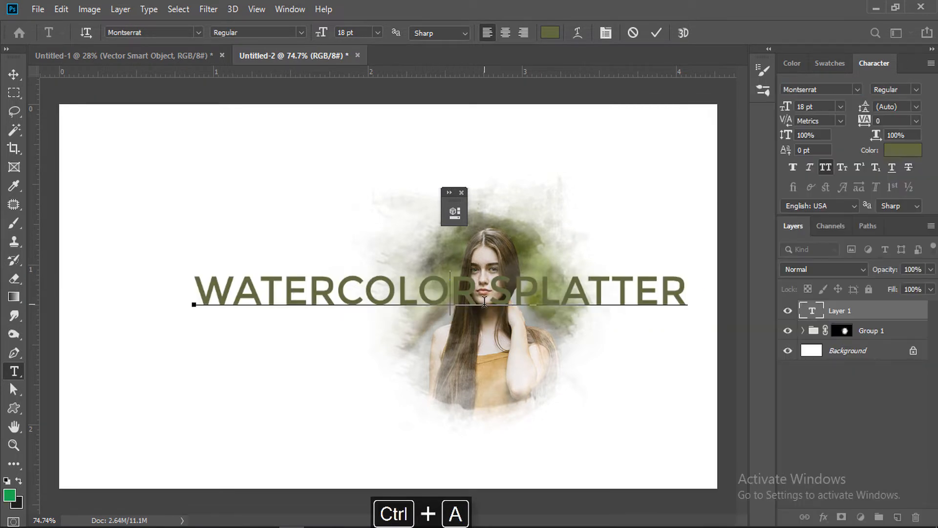
key("Delete")
key("Return")
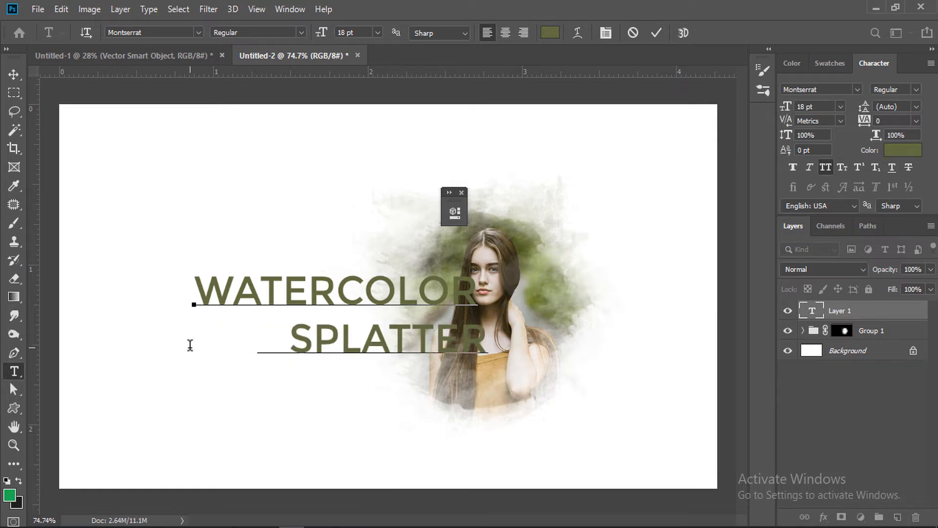
- Commit the two-line title and set its font style to Bold
left_click(14, 74)
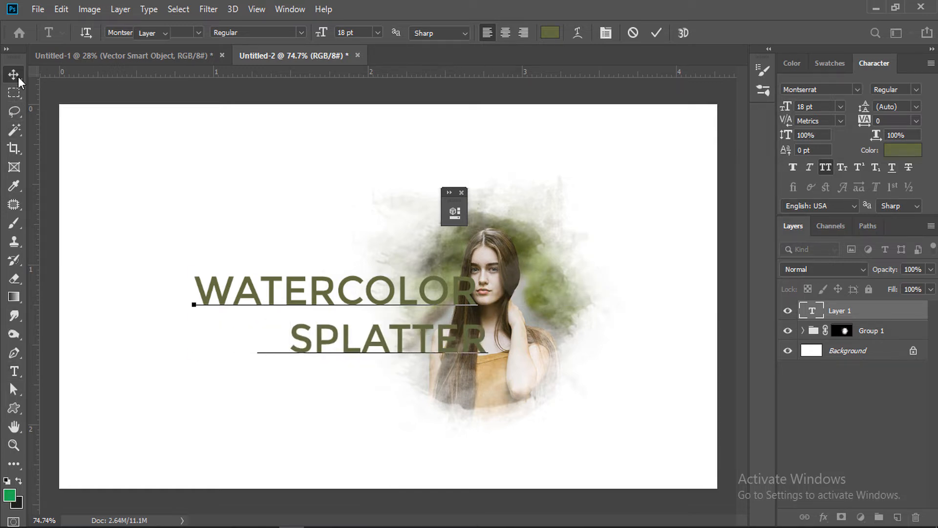
left_click(916, 90)
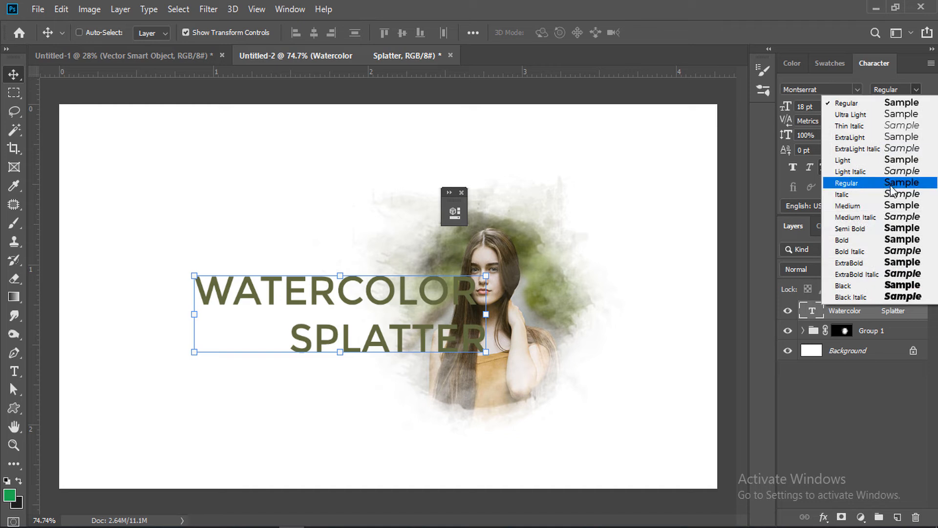
left_click(875, 240)
- Place the title in the empty area left of the portrait and shift Group 1 slightly further right
left_click_drag(408, 315, 298, 295)
left_click(872, 330)
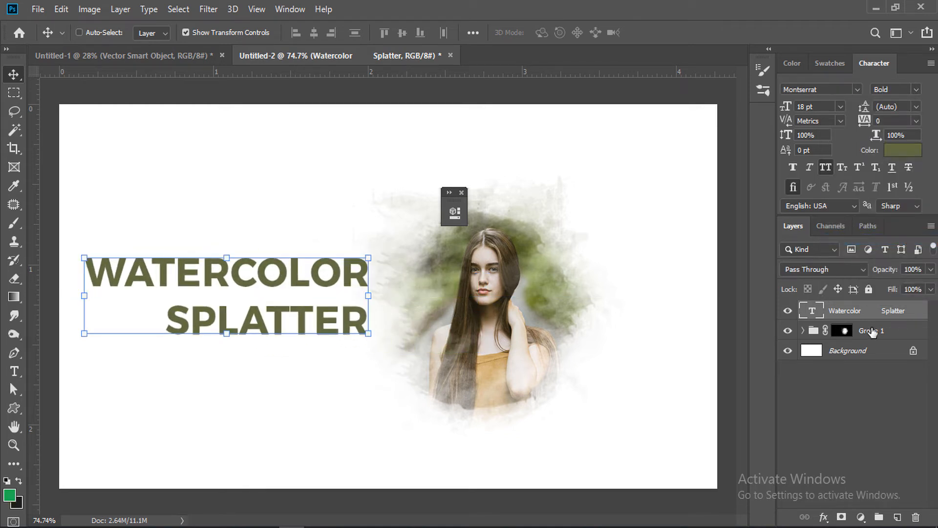
left_click_drag(486, 317, 518, 309)
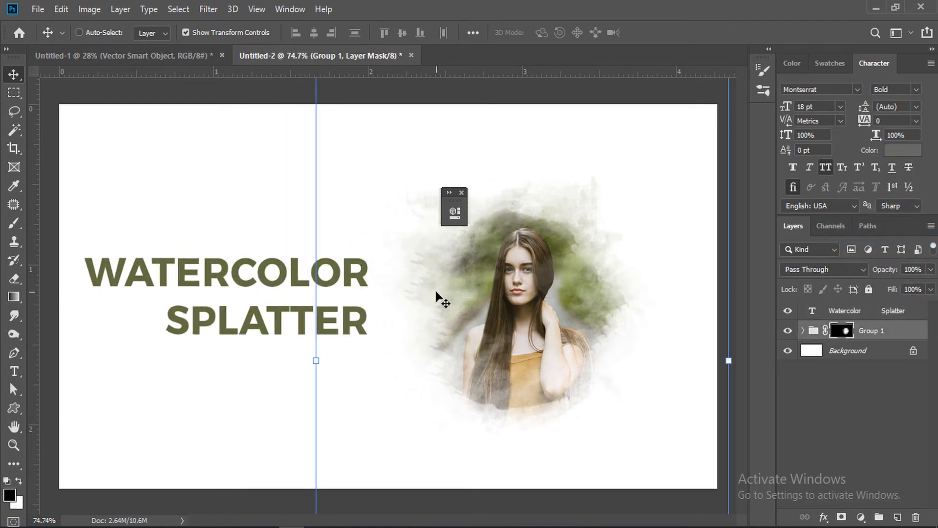
- Delete the Watercolor Splatter text layer
left_click(853, 310)
left_click(14, 372)
left_click(367, 320)
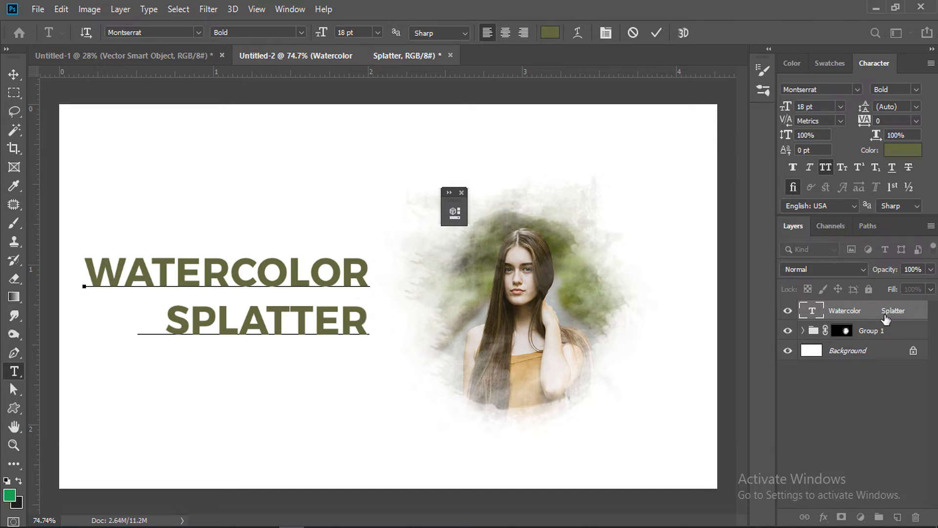
left_click_drag(888, 317, 916, 516)
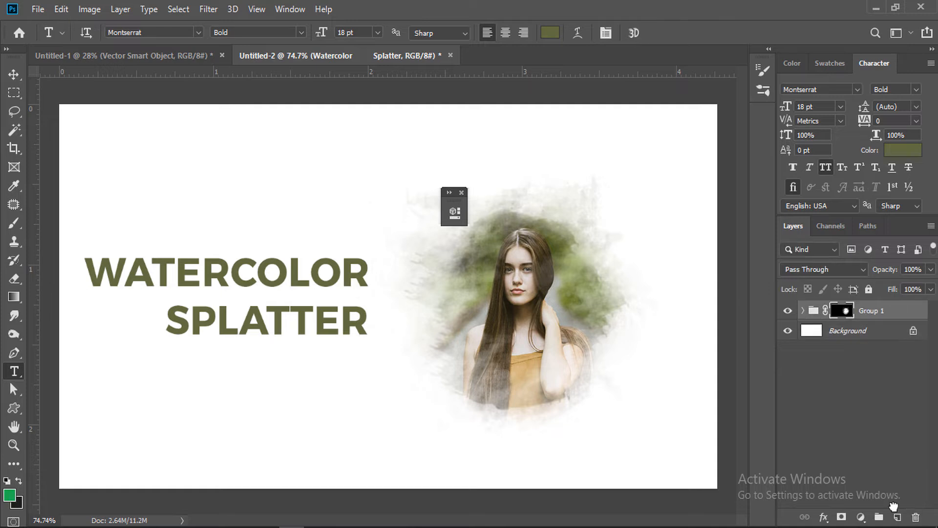
- Center the masked portrait group horizontally on the canvas and enlarge it to about 137%
left_click(13, 74)
left_click_drag(446, 335, 391, 337)
left_click_drag(495, 419, 555, 453)
left_click_drag(493, 426, 433, 404)
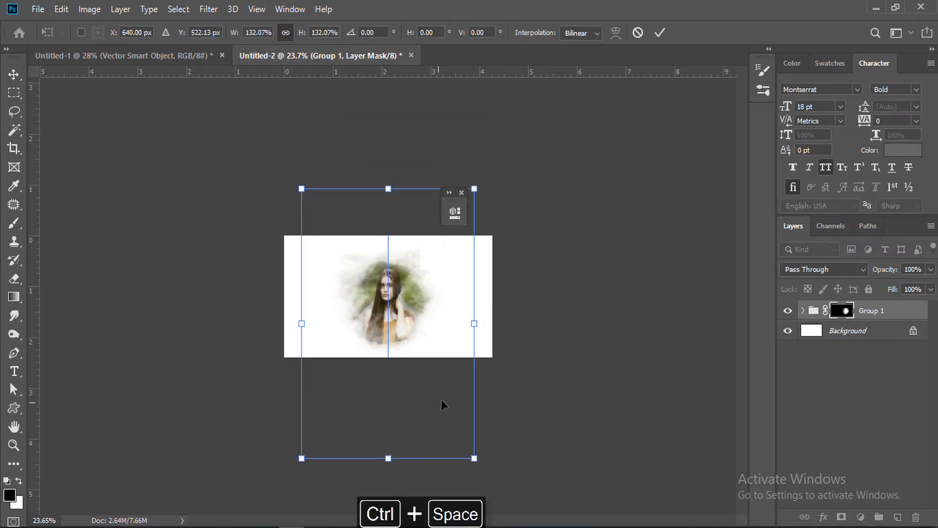
left_click_drag(478, 188, 489, 183)
left_click_drag(446, 273, 447, 281)
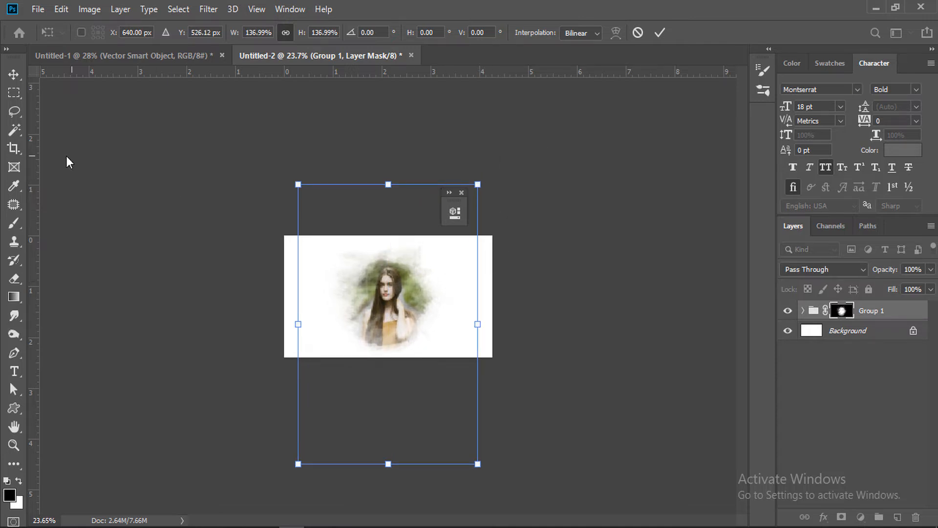
left_click(13, 94)
left_click_drag(383, 308, 437, 360)
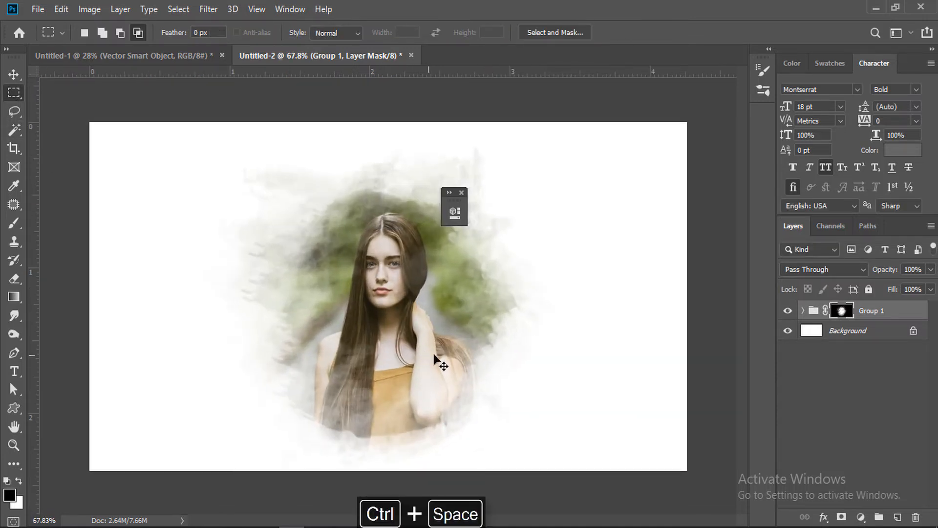
left_click(813, 311)
left_click(861, 517)
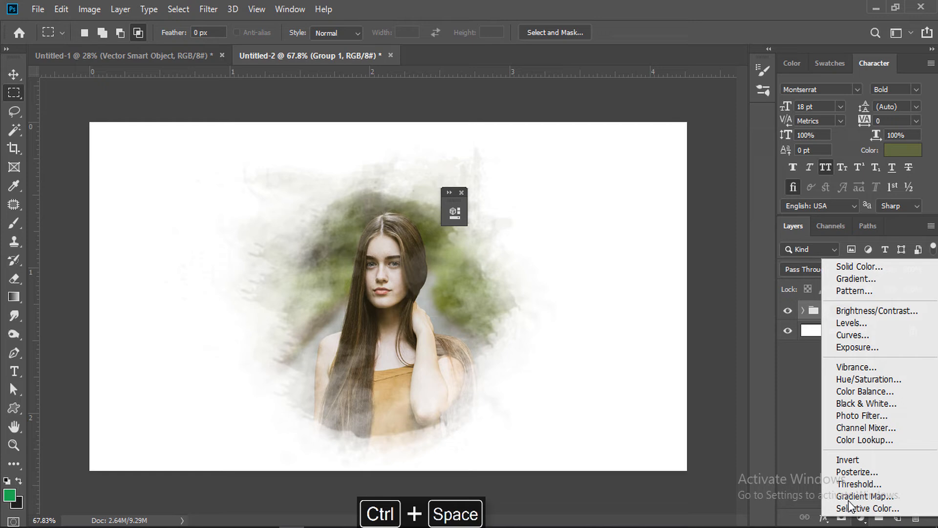
left_click(831, 266)
left_click(886, 107)
- Add a Solid Color fill layer directly above the Background in pale yellow-green #f8ffe3, based on a foliage green
left_click(861, 332)
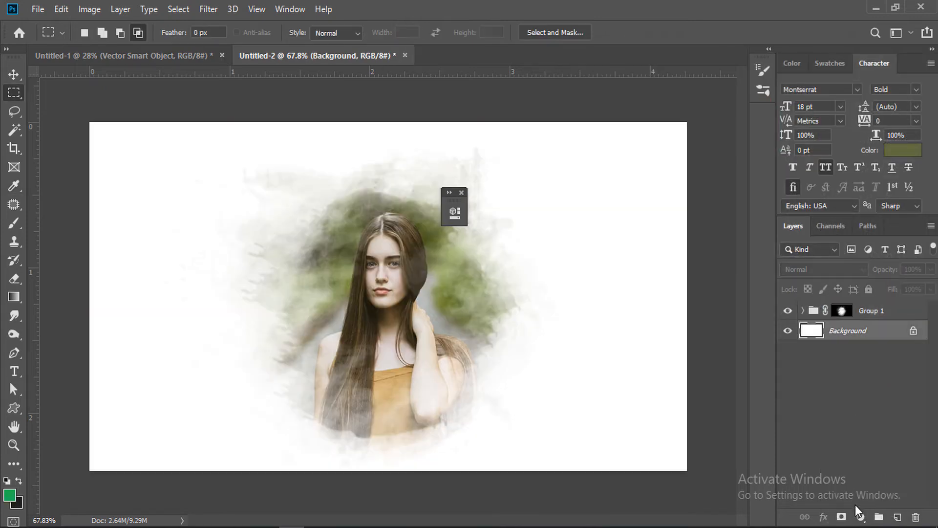
left_click(861, 516)
left_click(848, 264)
left_click(444, 277)
left_click(449, 276)
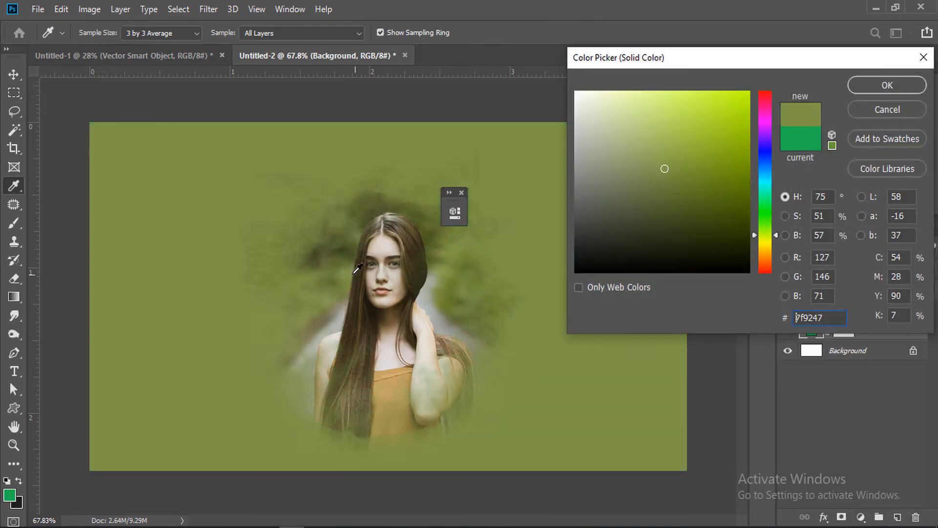
left_click_drag(657, 176, 594, 61)
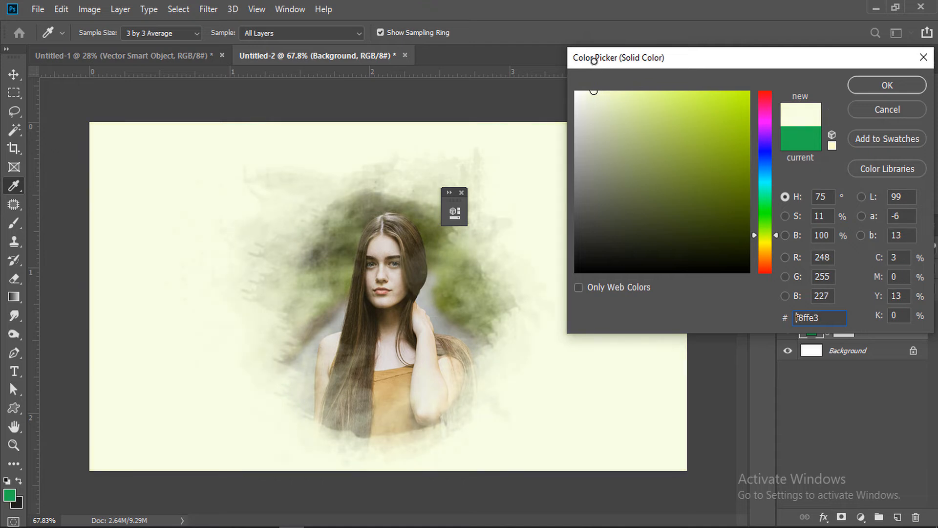
key("Return")
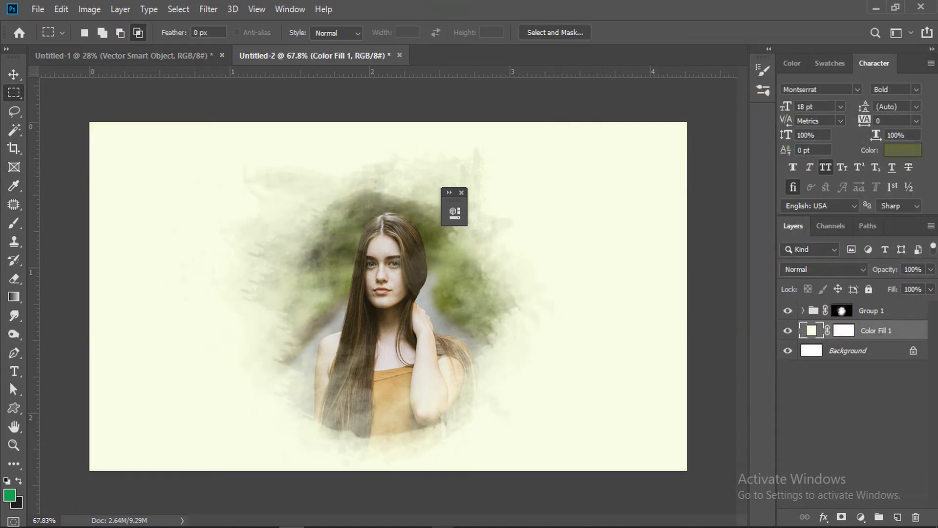
- Switch to Chrome and search Google Images for "texture"
mouse_move(419, 526)
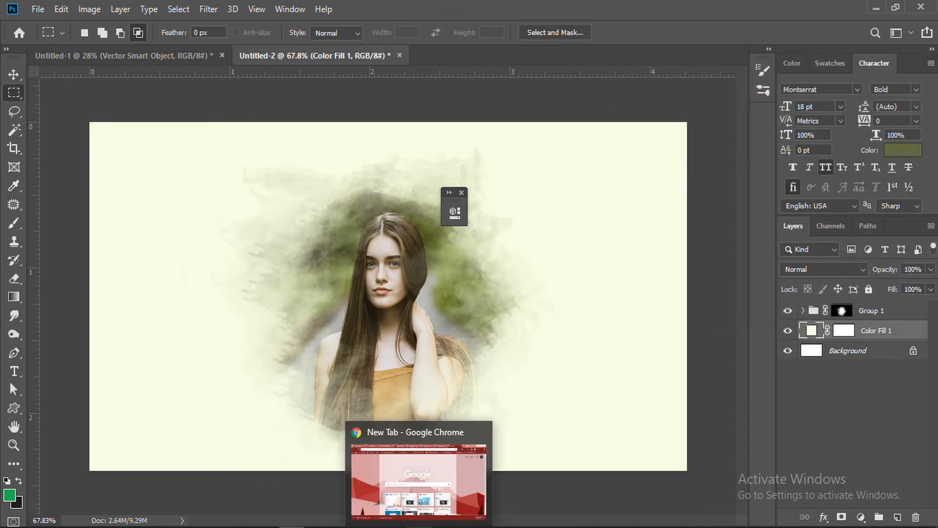
left_click(426, 499)
left_click(366, 279)
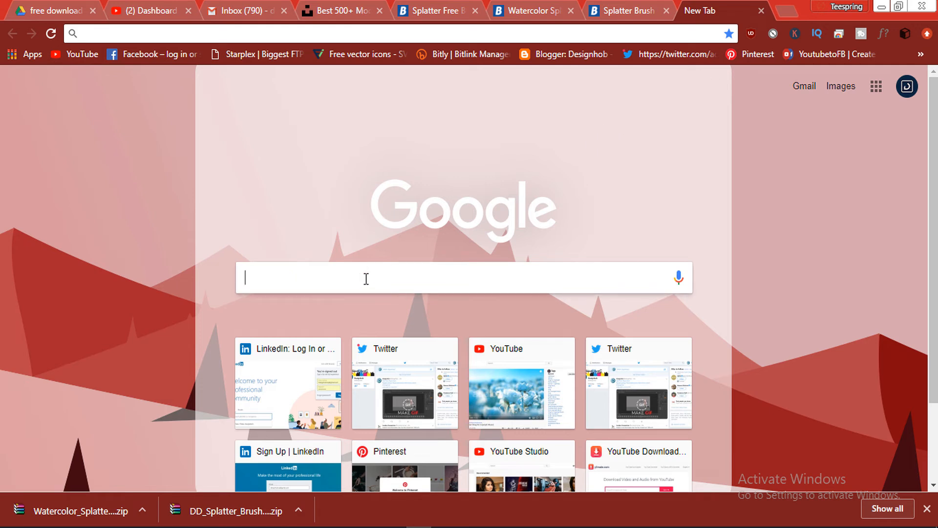
type("yt")
key("BackSpace")
key("BackSpace")
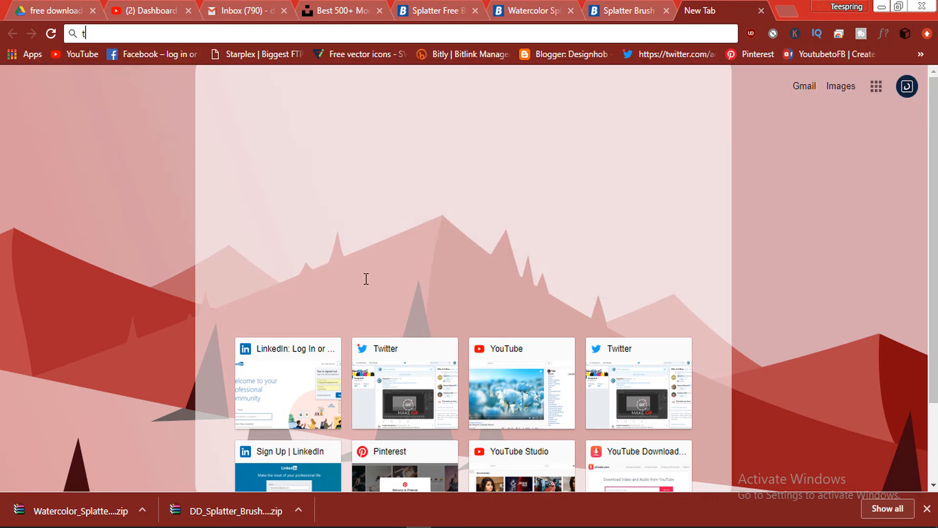
type("texture")
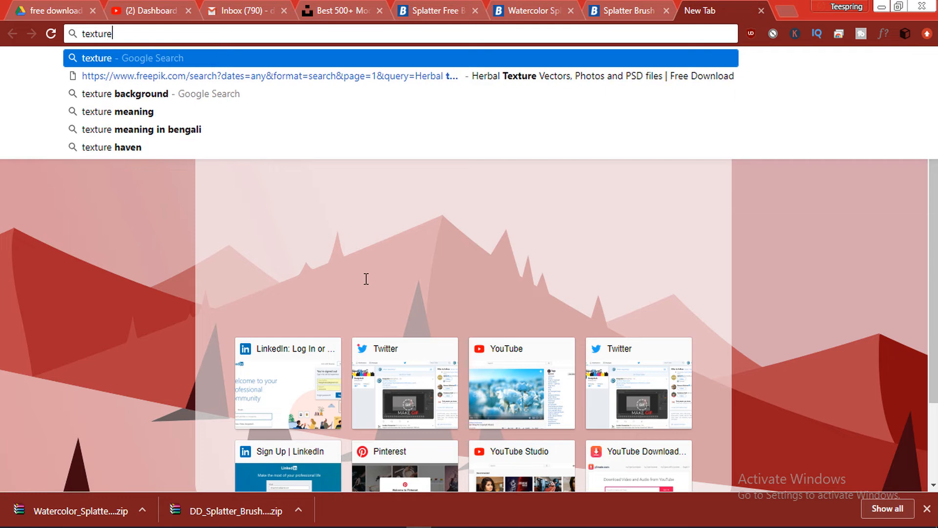
key("Return")
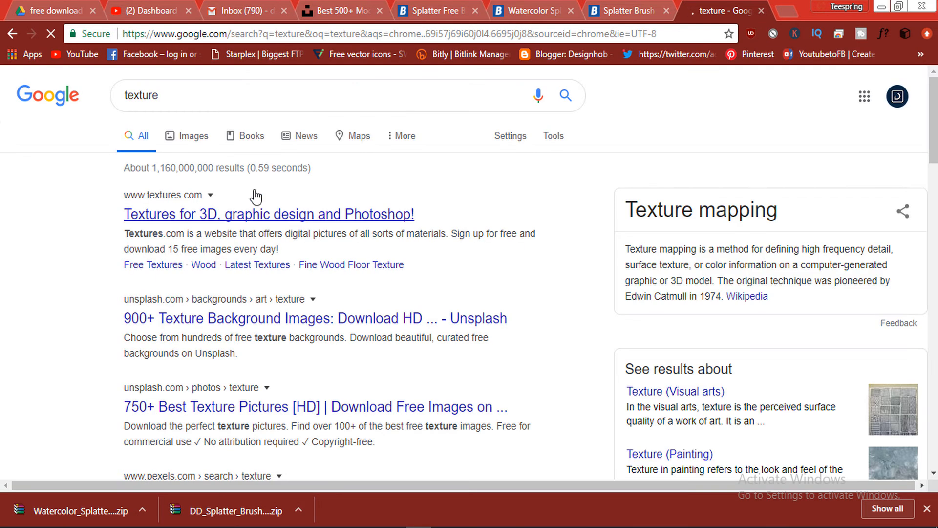
left_click(192, 130)
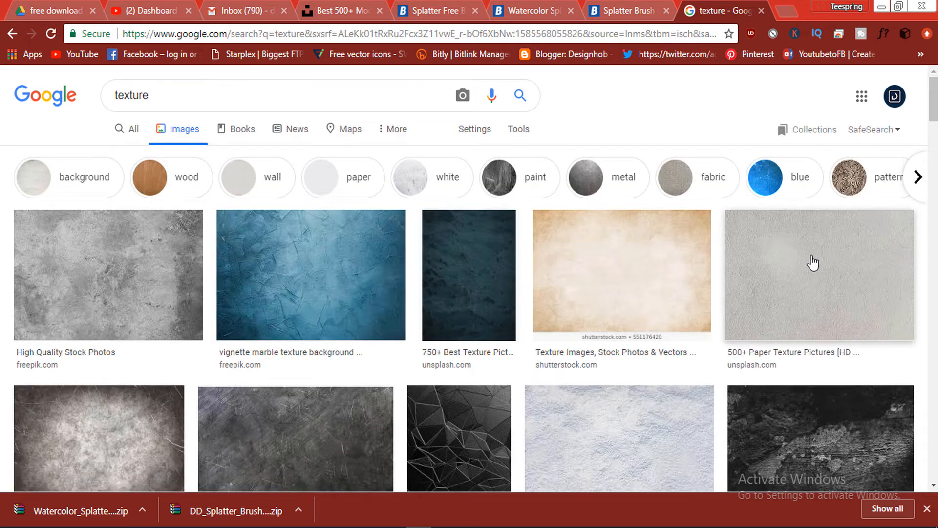
- Copy the blue vignette marble texture into the Photoshop document and enlarge it to about 207% so it covers the canvas
left_click(312, 277)
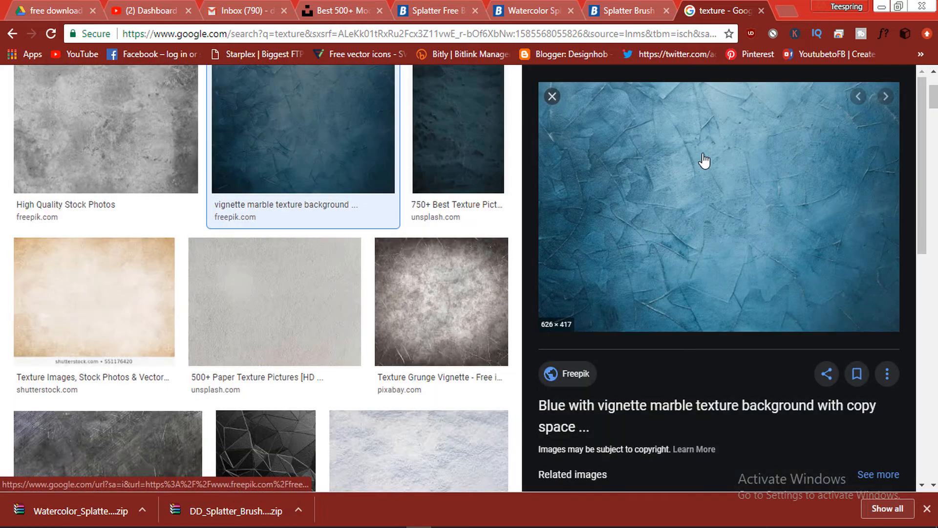
right_click(703, 156)
left_click(736, 282)
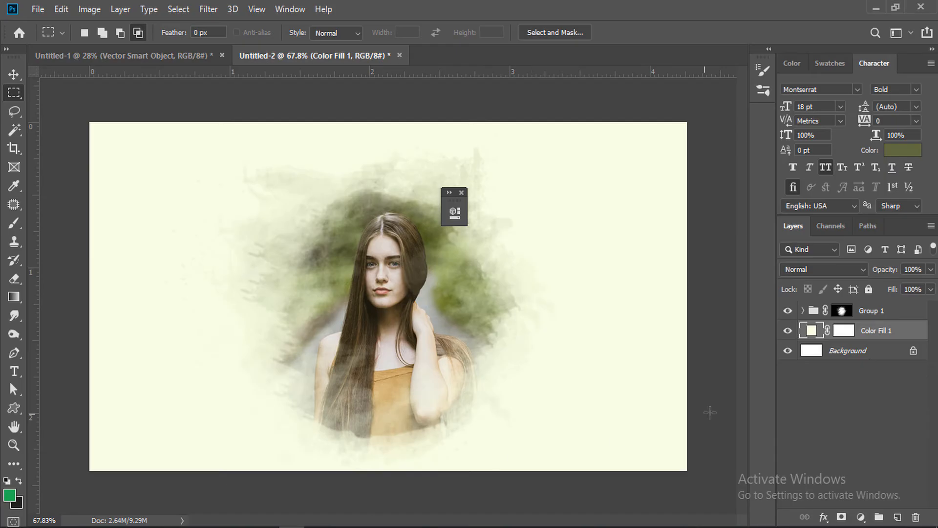
key("ctrl+v")
key("v")
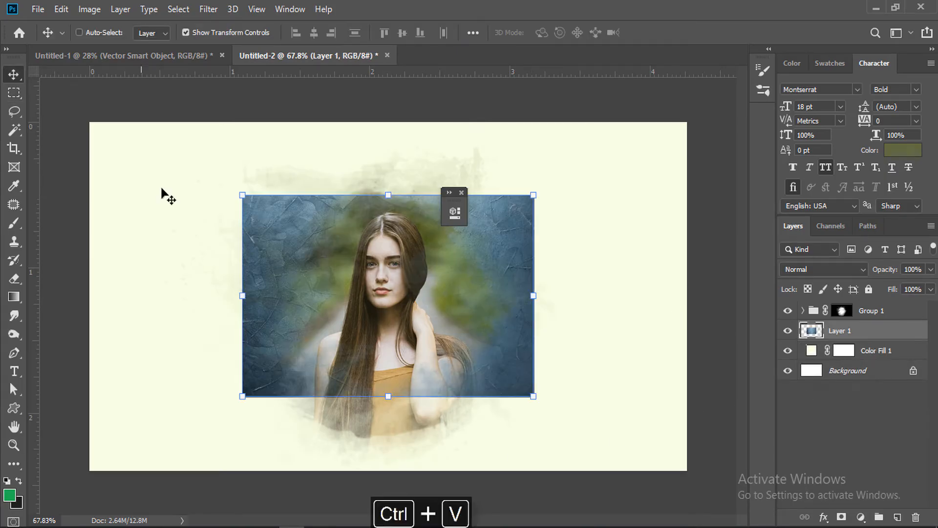
left_click_drag(240, 192, 84, 85)
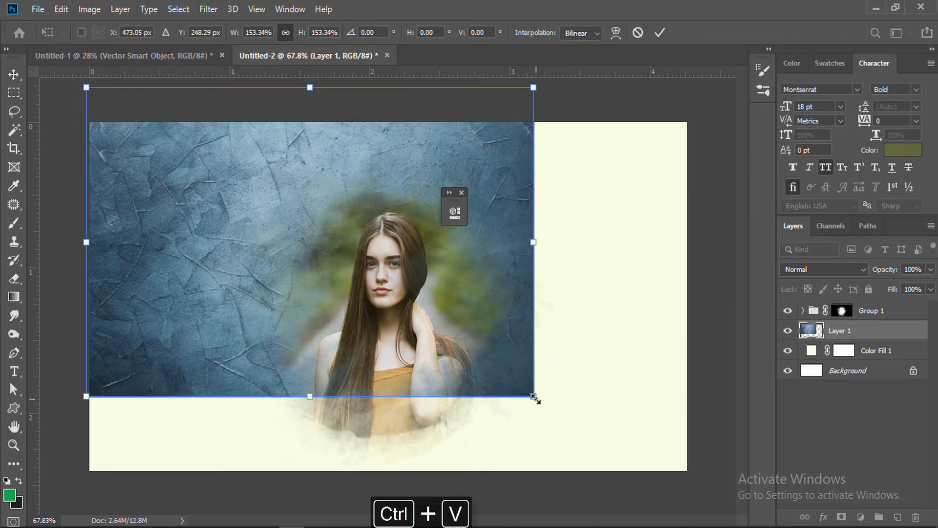
left_click_drag(534, 397, 696, 502)
key("Return")
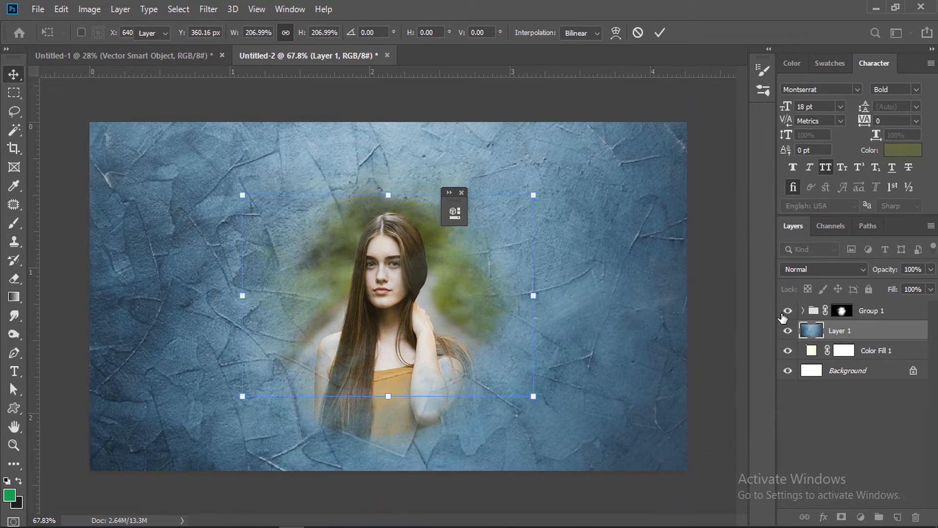
- Try blend modes on the blue texture layer one after another, from Darken through Linear Light and Divide to Luminosity
left_click(814, 270)
left_click(799, 234)
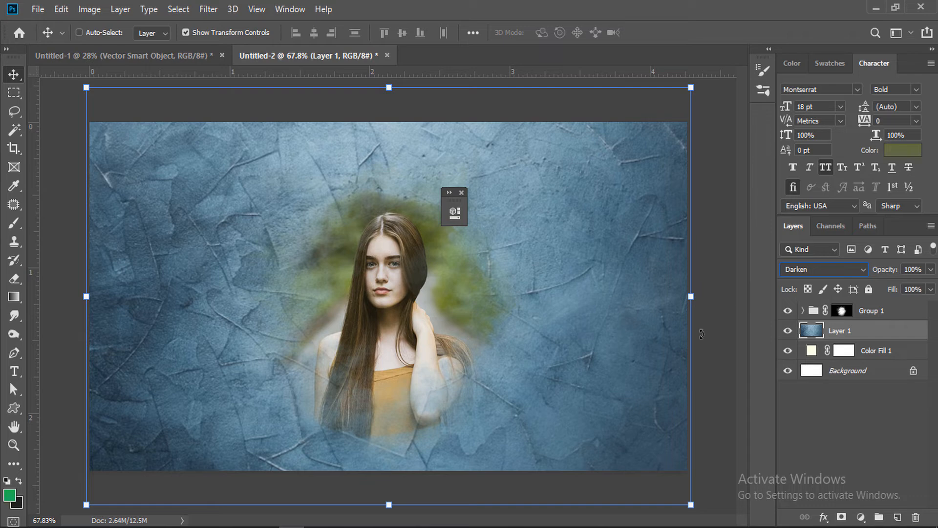
key("shift+plus")
key("shift+plus")
key("shift+plus")
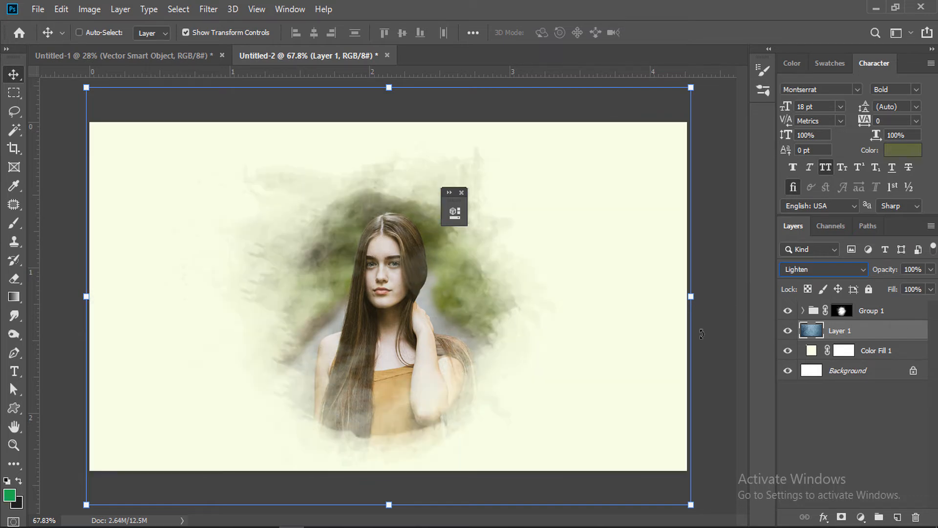
key("shift+plus")
key("shift+plus")
key("shift+plus")
key("shift+plus")
key("shift+plus")
key("shift+plus")
key("shift+plus")
key("shift+plus")
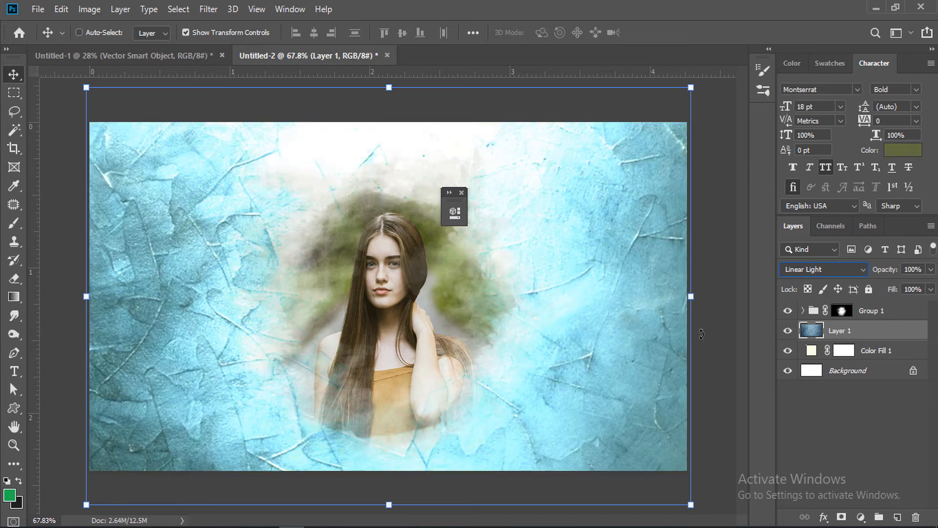
key("shift+plus")
key("shift+plus")
key("shift+plus")
key("shift+plus")
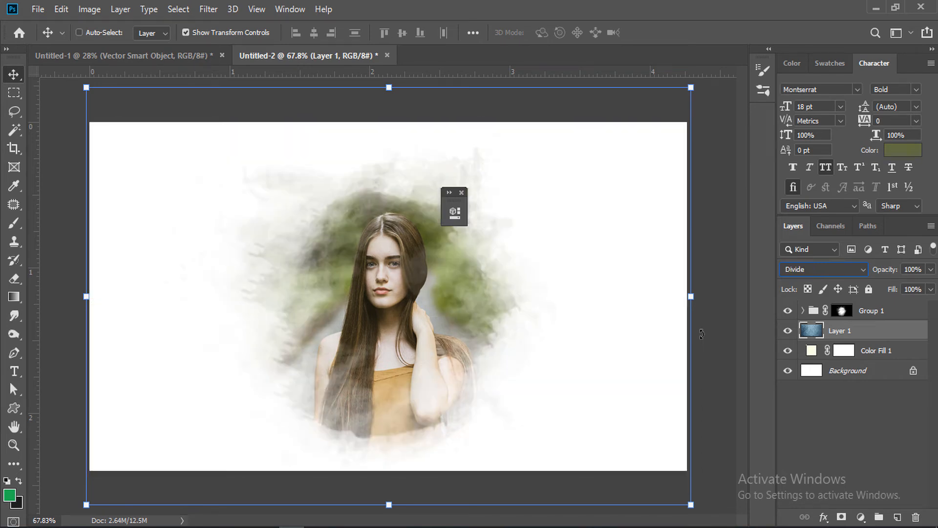
key("shift+plus")
key("shift+plus")
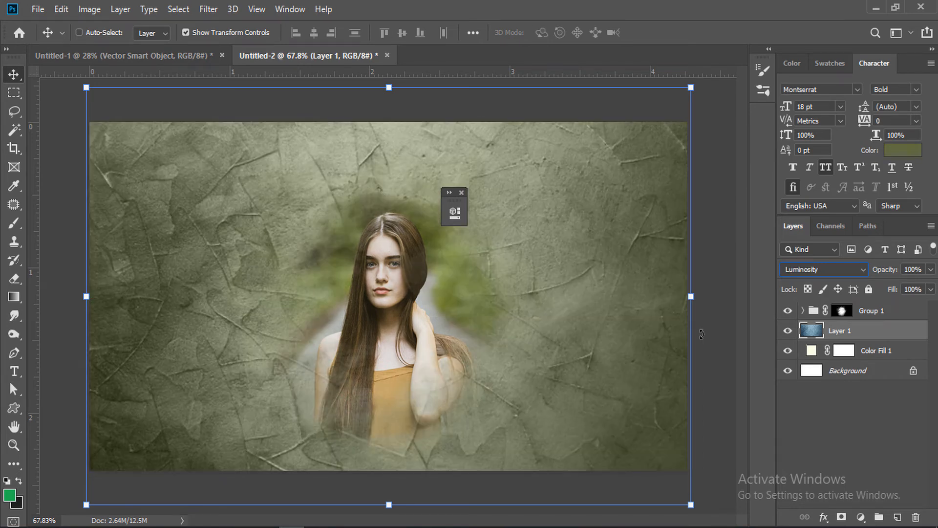
- Try the blue texture layer in Multiply mode at 15% opacity and delete the layer
left_click(816, 268)
left_click(814, 225)
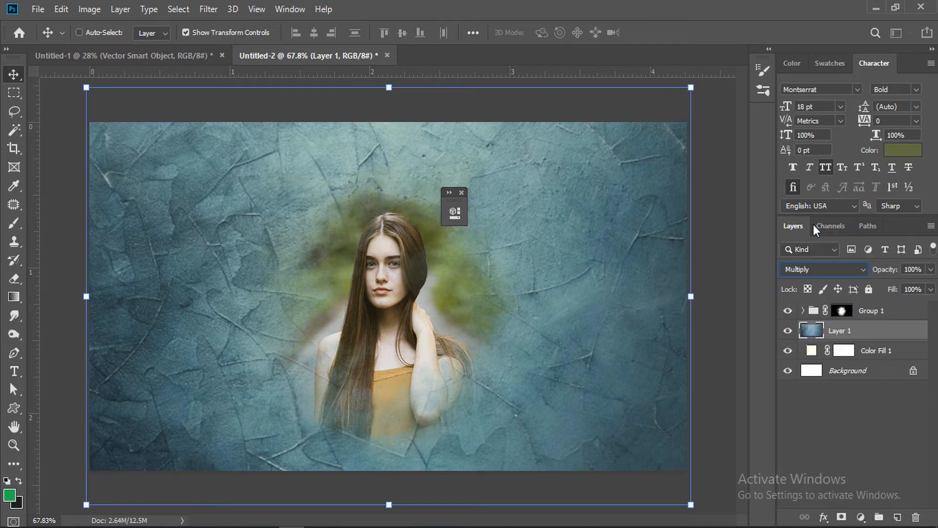
left_click(931, 269)
left_click_drag(882, 288, 876, 287)
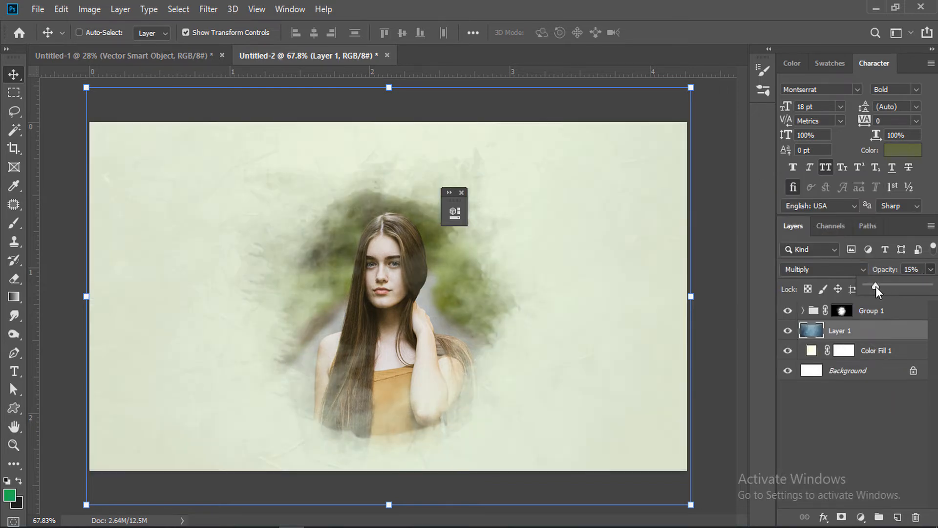
left_click_drag(881, 336, 916, 517)
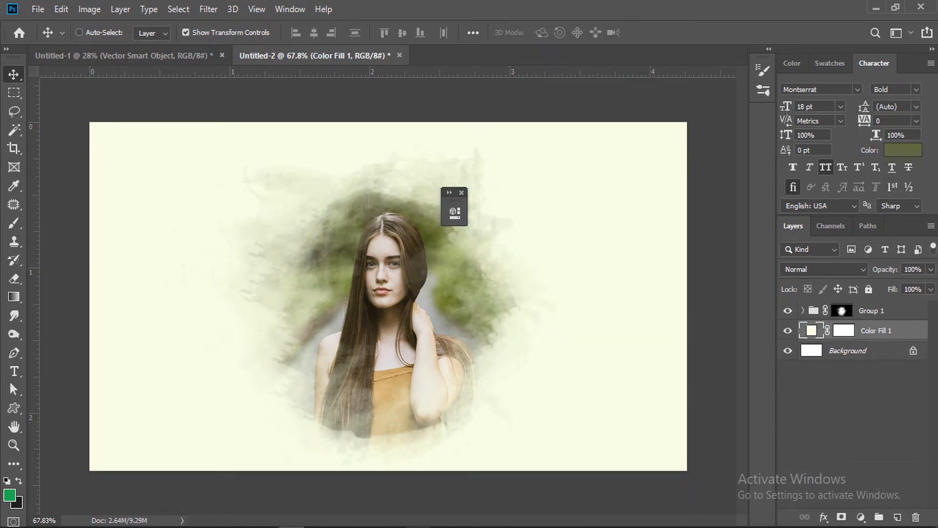
- Switch back to Chrome and copy the pale "Wall tiles that evoke handmade textures" image from the texture results
left_click(876, 9)
left_click(243, 329)
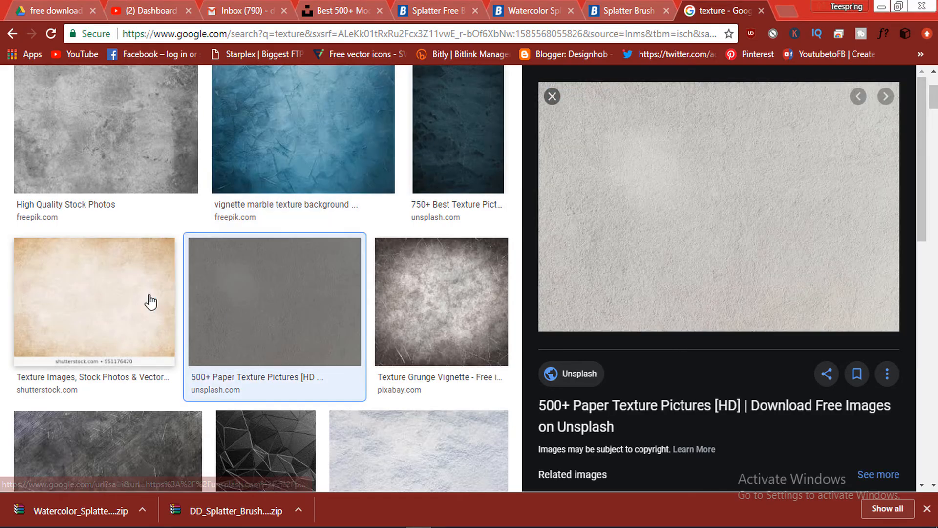
left_click(149, 300)
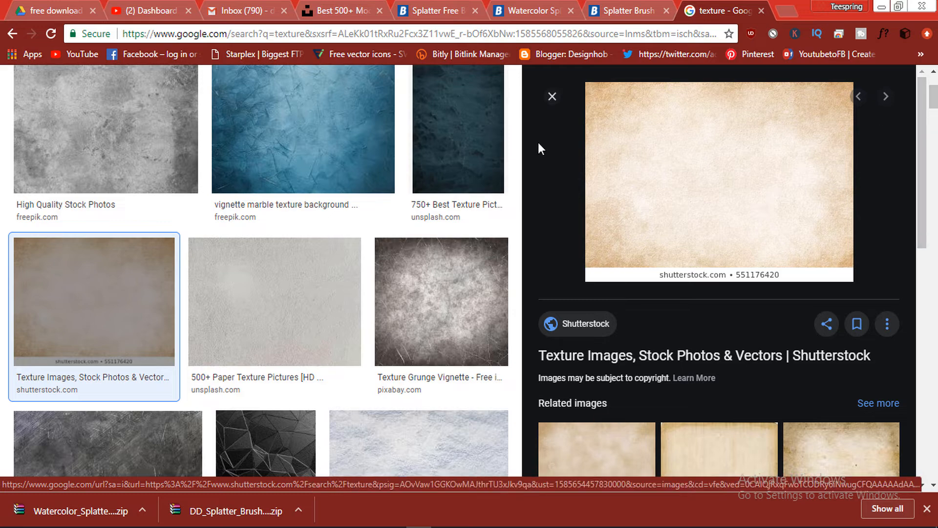
left_click_drag(936, 105, 935, 185)
left_click(184, 251)
right_click(701, 131)
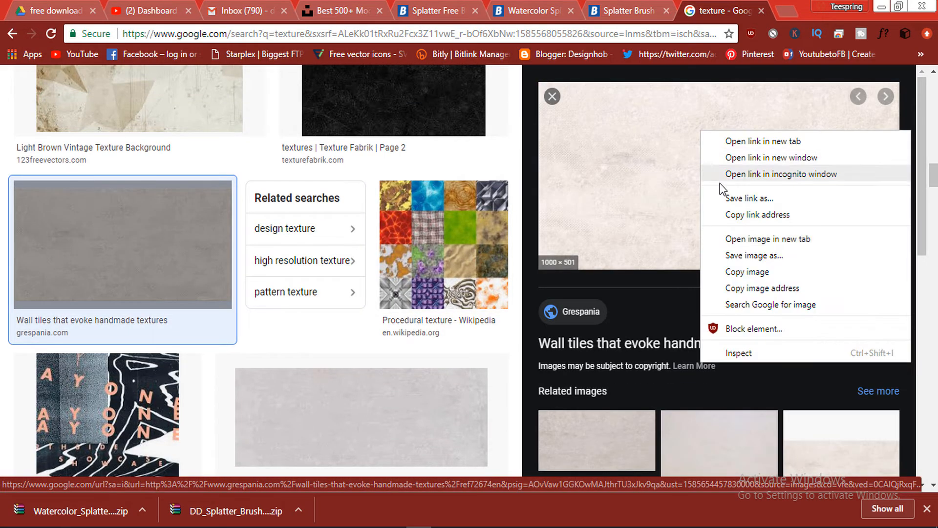
left_click(736, 255)
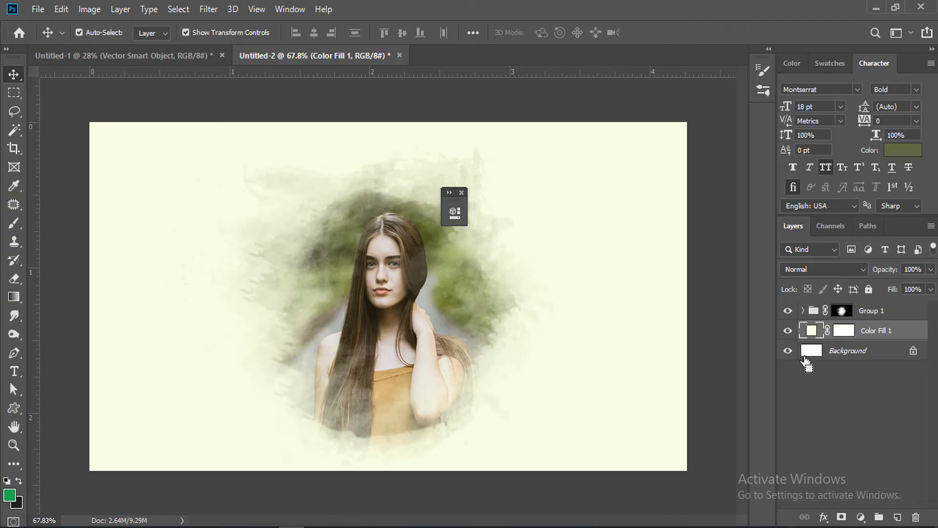
- Paste the pale wall texture above Color Fill 1 in Photoshop and enlarge it to about 145% to cover the canvas
key("ctrl+v")
left_click_drag(157, 174, 53, 122)
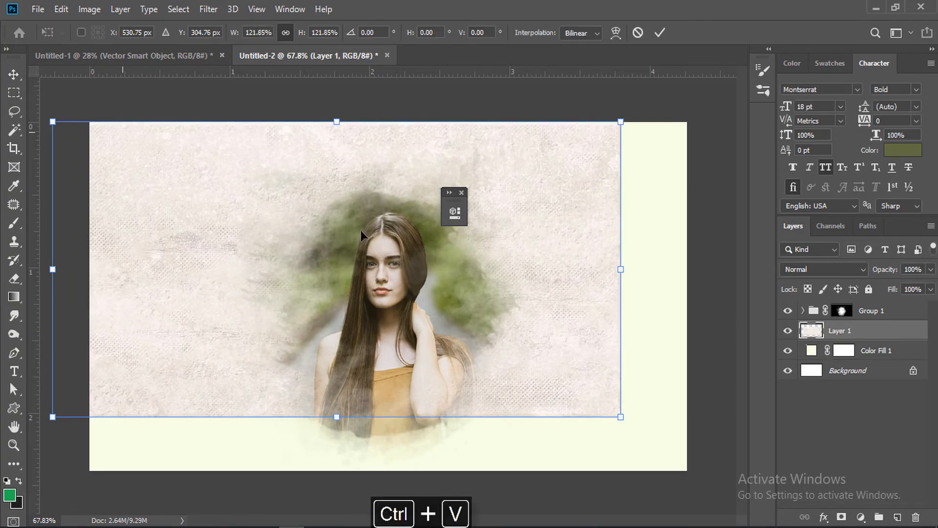
left_click_drag(619, 415, 739, 468)
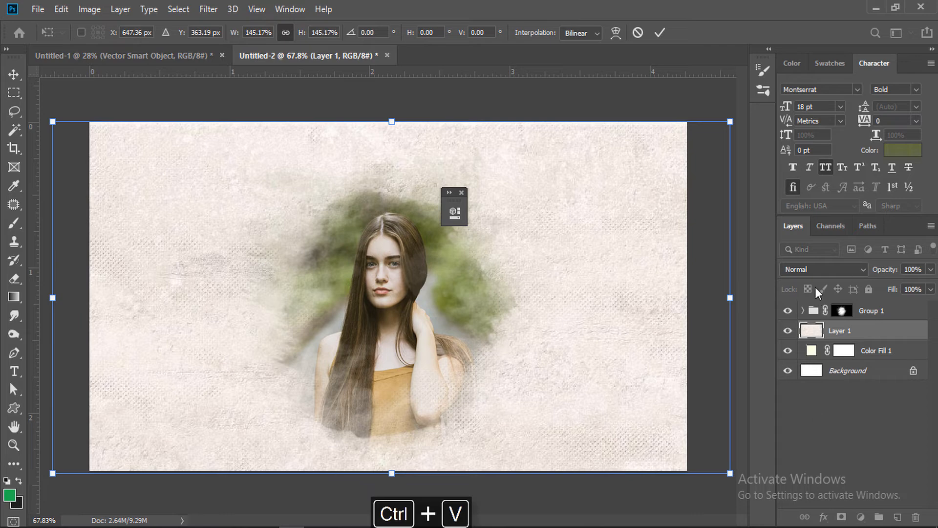
key("Return")
- Compare blend modes on the wall texture layer, starting from Linear Burn, and settle on Subtract
left_click(815, 271)
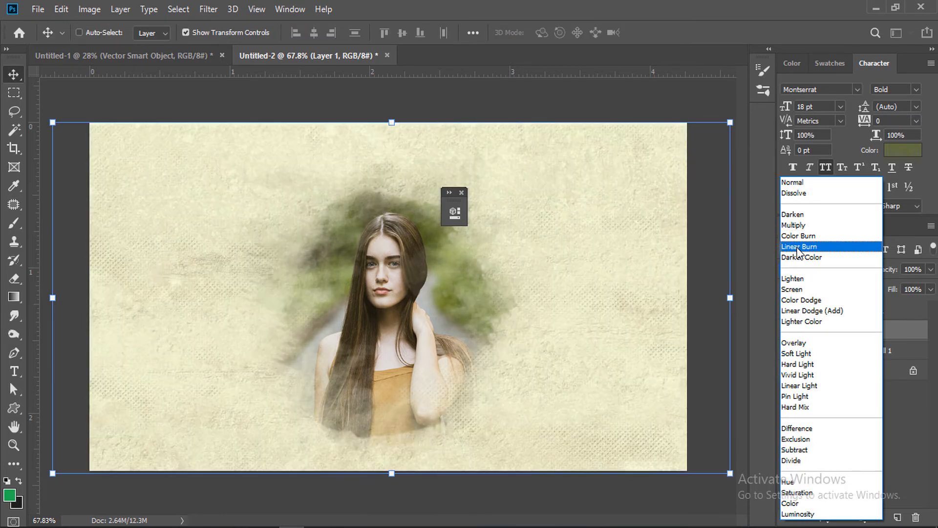
left_click(801, 247)
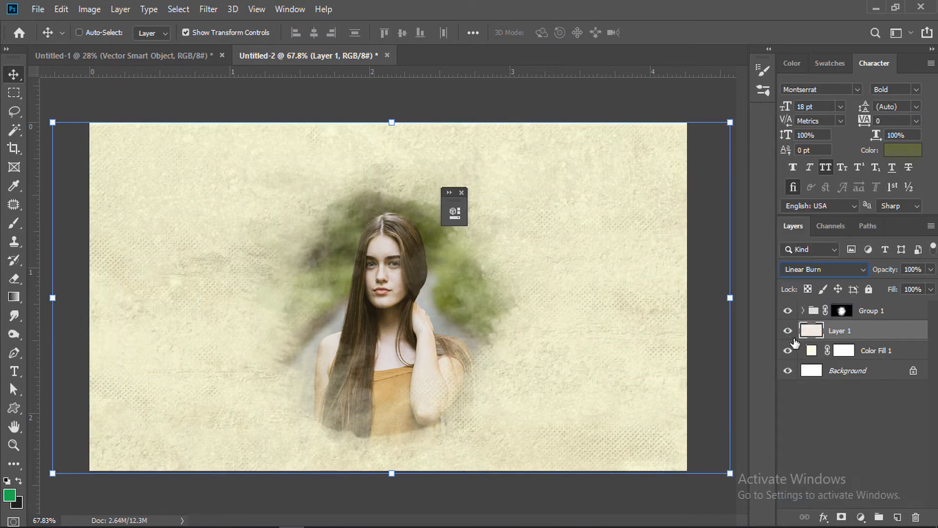
key("shift+plus")
key("shift+plus")
key("shift+plus")
key("shift+plus")
key("shift+plus")
key("shift+plus")
key("shift+plus")
key("shift+plus")
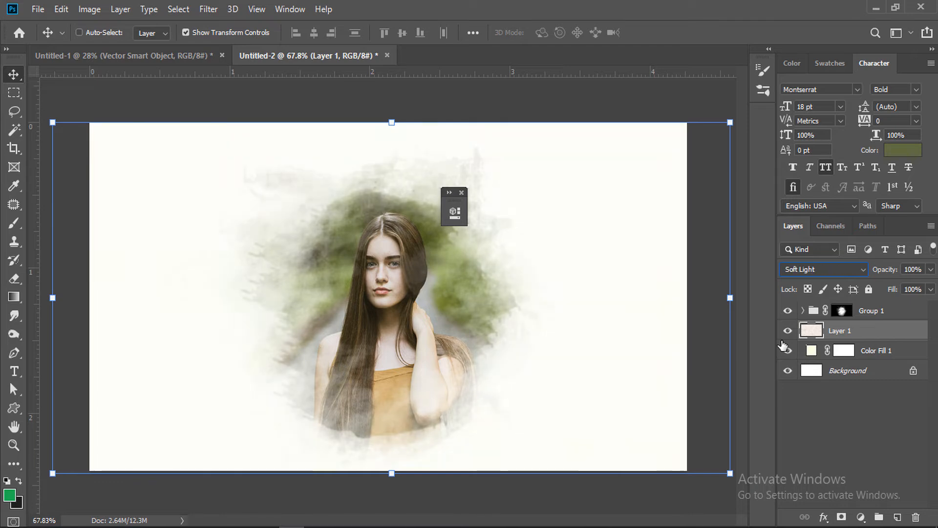
key("shift+plus")
key("shift+plus")
key("shift+plus")
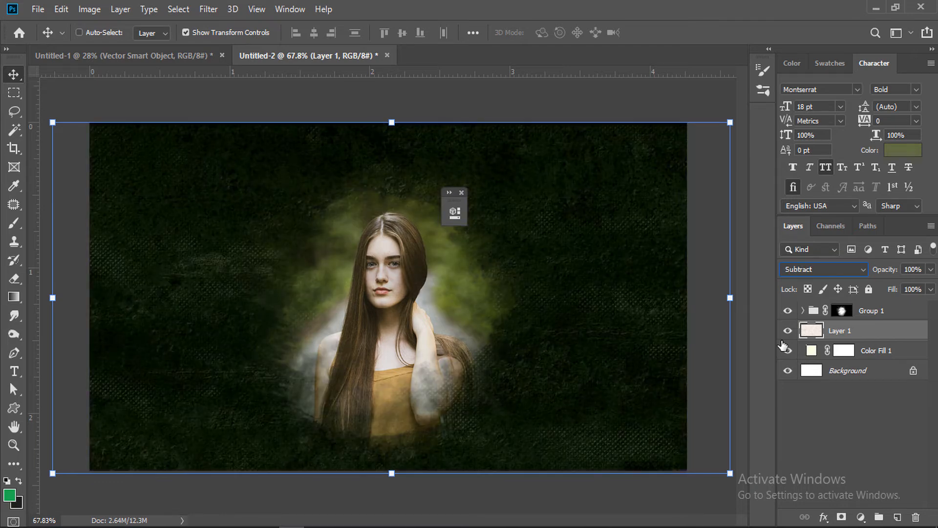
key("shift+minus")
key("shift+plus")
- Lower the wall texture layer's opacity to 25%
left_click(931, 272)
left_click_drag(931, 284, 882, 286)
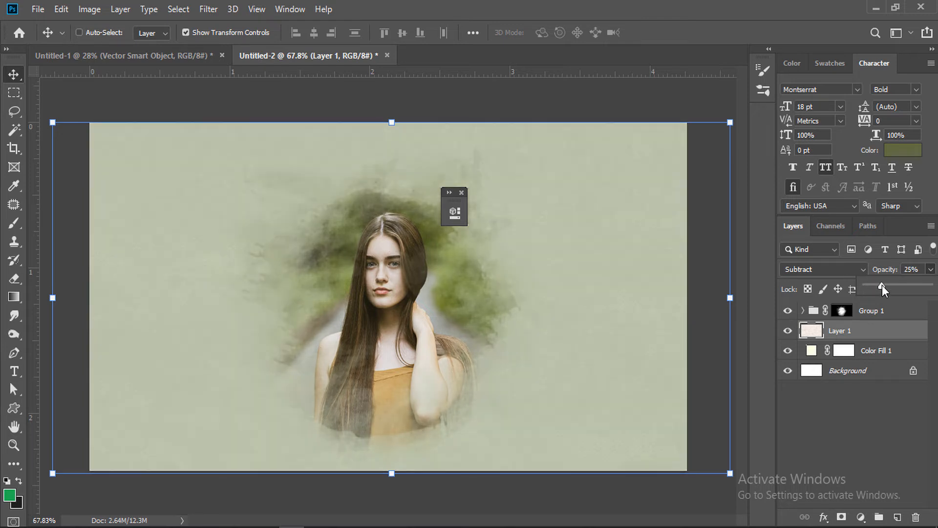
left_click(15, 94)
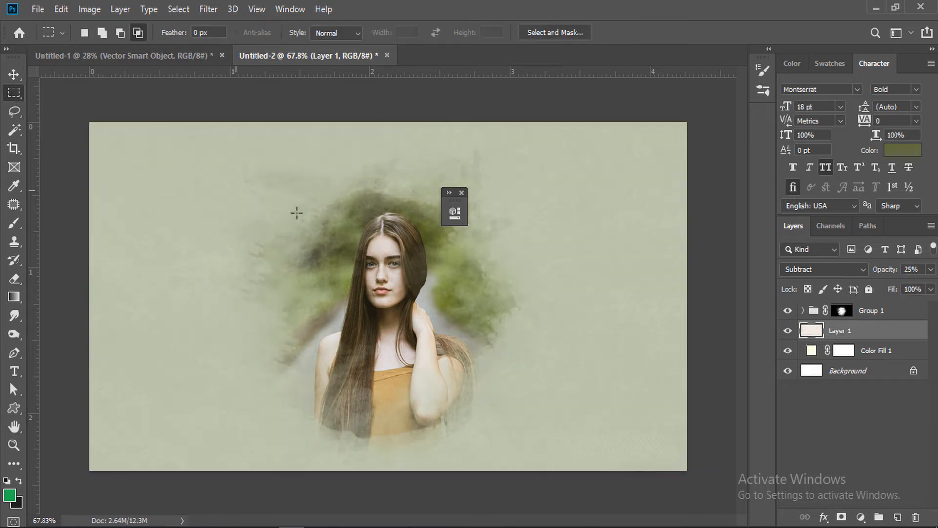
- Add a Levels adjustment directly above the portrait photo inside Group 1 with input levels 22, 1.32 and 230
left_click(802, 311)
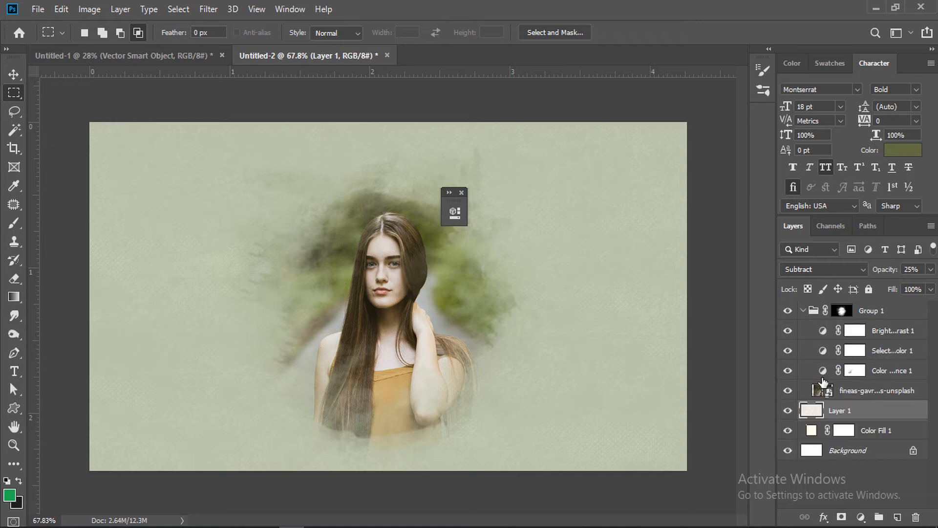
left_click(864, 393)
left_click(861, 517)
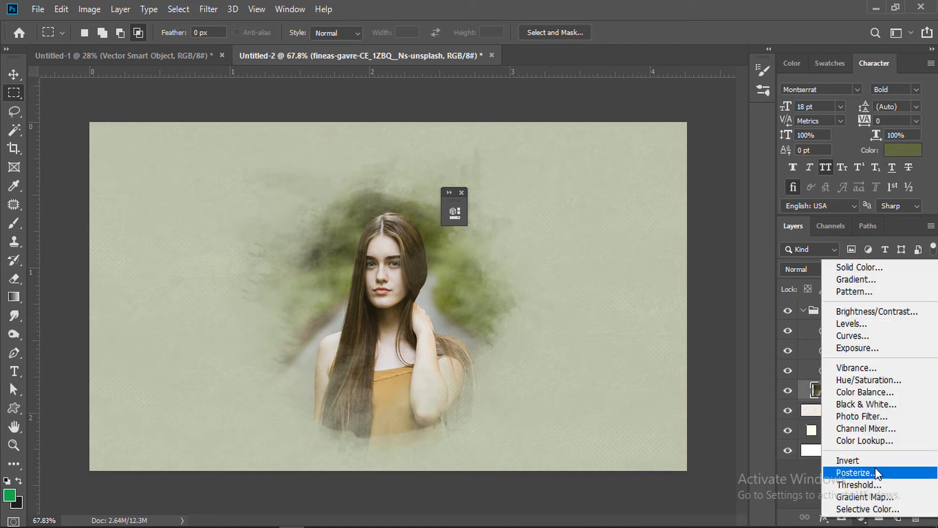
left_click(855, 324)
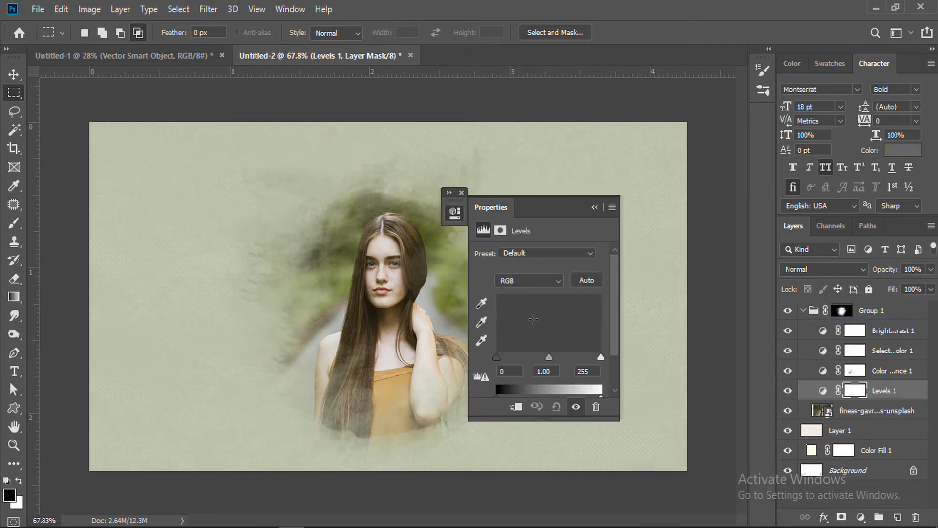
left_click_drag(549, 359, 506, 359)
left_click_drag(601, 357, 591, 356)
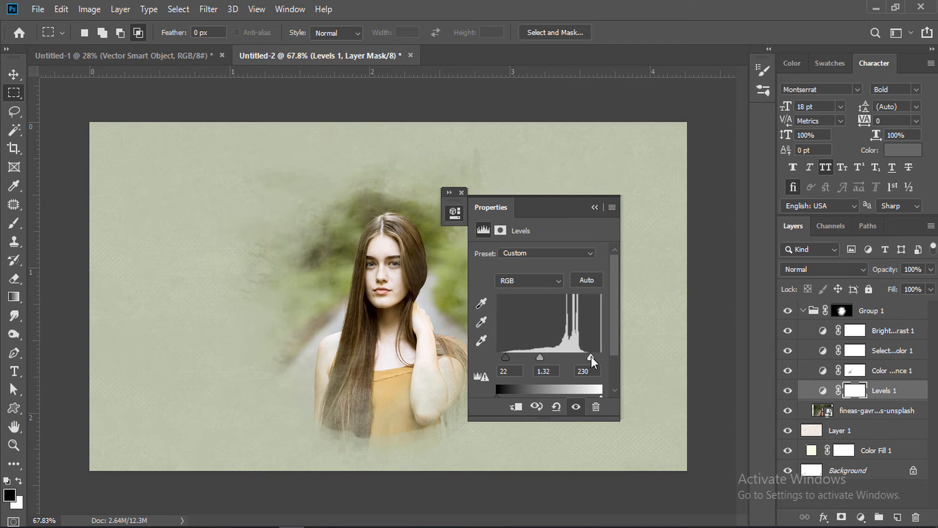
- Lower the wall texture layer's opacity to 17% and compare the background with and without that layer
left_click(603, 236)
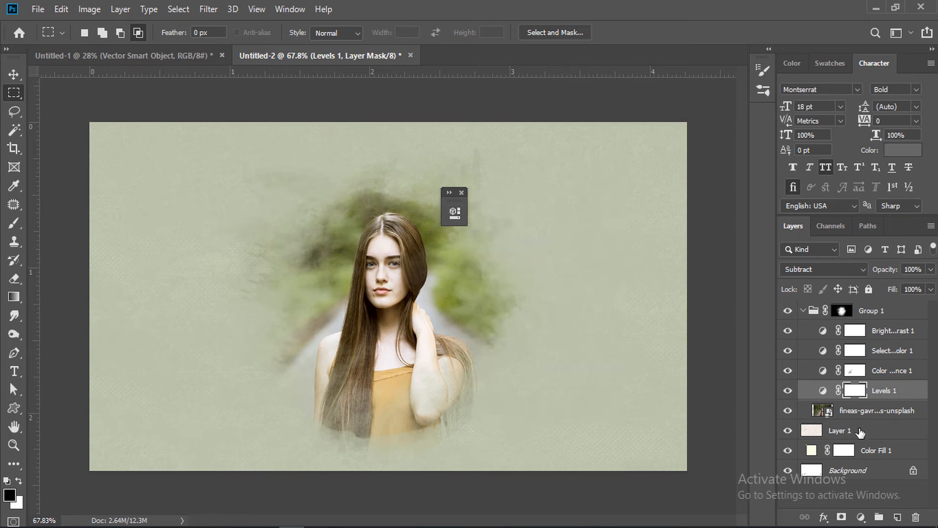
left_click(860, 432)
left_click(930, 271)
left_click_drag(881, 288, 877, 285)
left_click(788, 430)
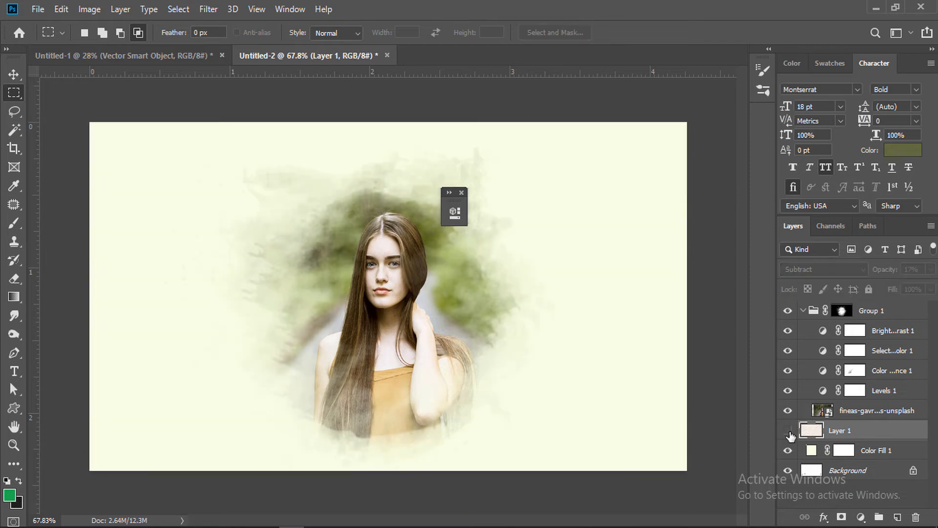
left_click(788, 430)
left_click(788, 431)
left_click(788, 431)
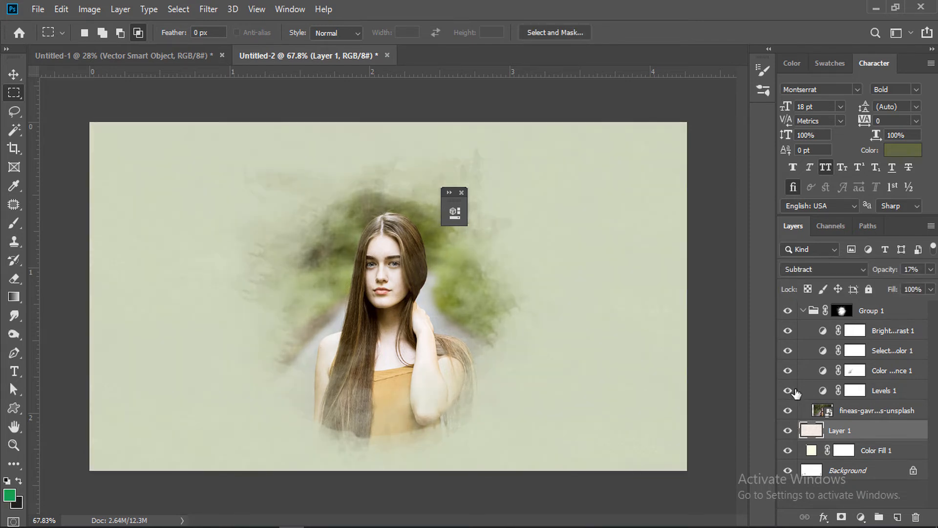
- Hide the Levels 1 adjustment inside Group 1
left_click(788, 390)
key("ctrl+space")
left_click_drag(433, 331, 413, 363)
- Collapse Group 1 and nudge the whole portrait group slightly upward on the canvas
left_click(14, 75)
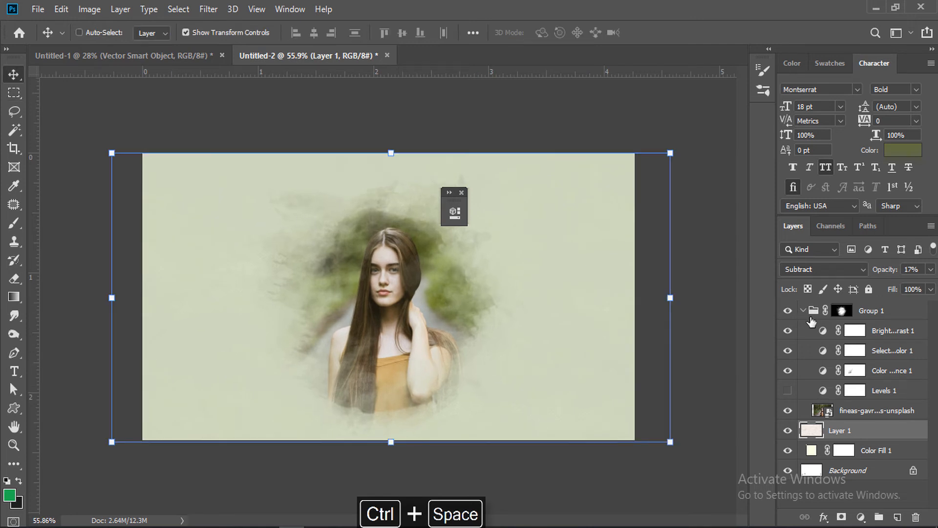
left_click(803, 310)
left_click(876, 313)
key("shift+Up")
key("shift+Up")
key("shift+Up")
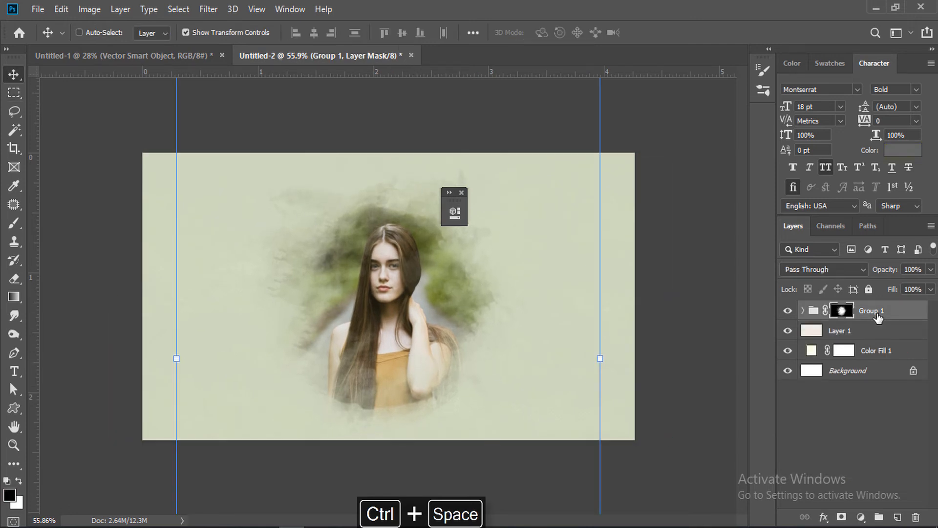
left_click(14, 92)
key("ctrl+space")
mouse_move(425, 335)
left_mouse_down()
mouse_move(438, 356)
mouse_move(400, 336)
mouse_move(419, 350)
left_mouse_up()
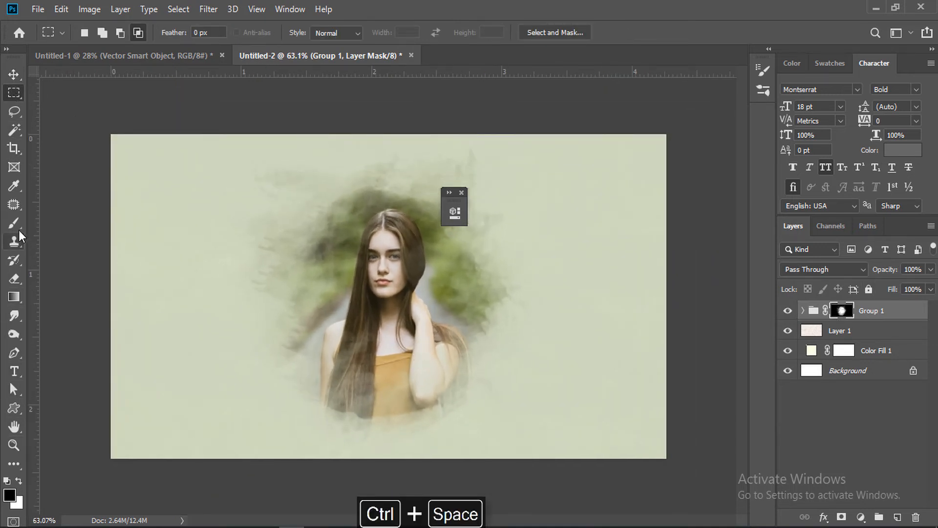
- Choose a different Dried Blood Splatters brush at 675 px for Group 1's mask
left_click(19, 228)
right_click(244, 301)
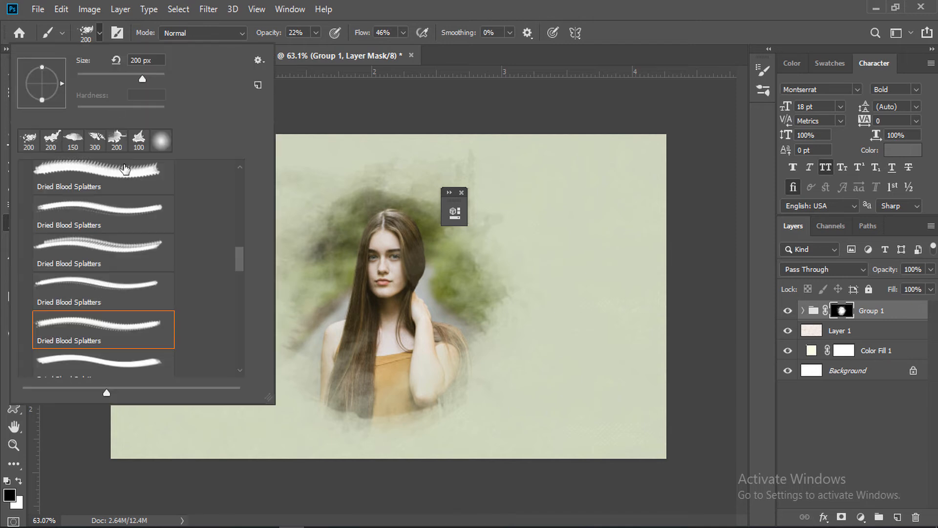
left_click(119, 362)
left_click(262, 199)
left_click(99, 32)
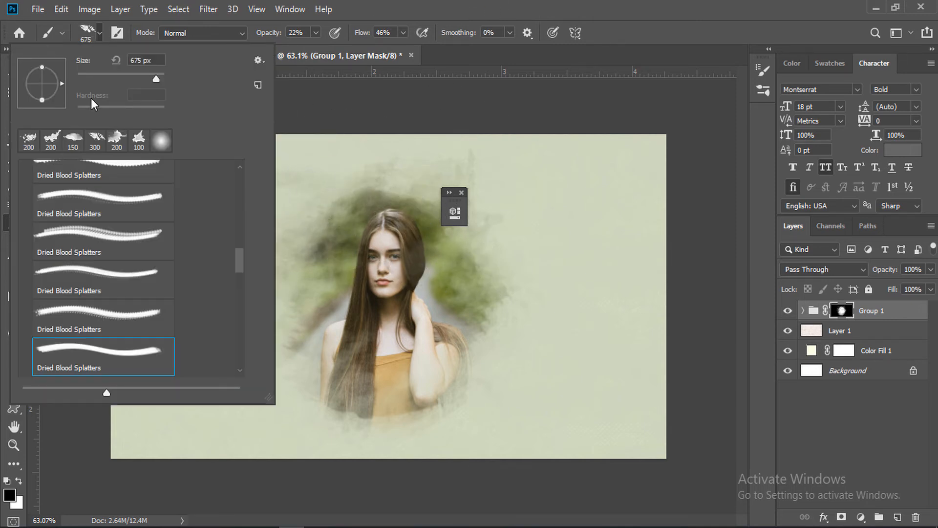
key("Return")
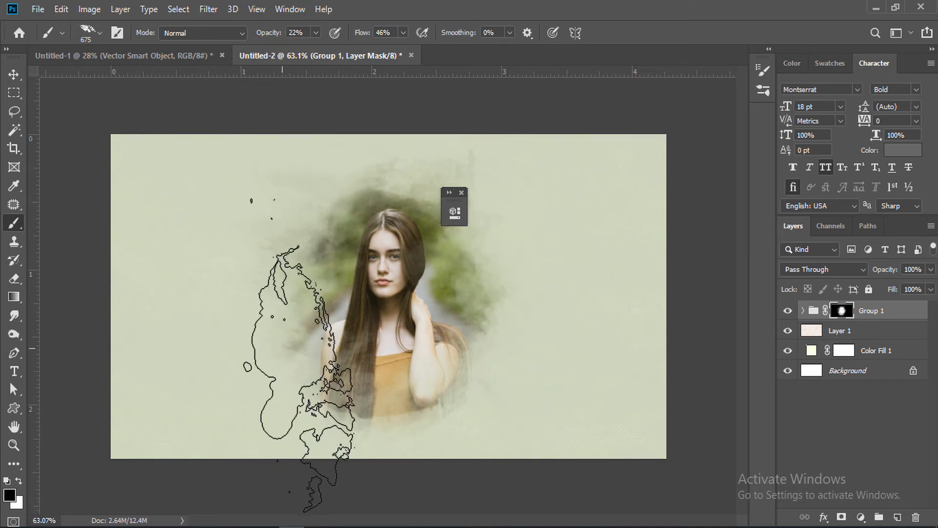
key("ctrl+space")
left_click_drag(388, 446, 375, 442)
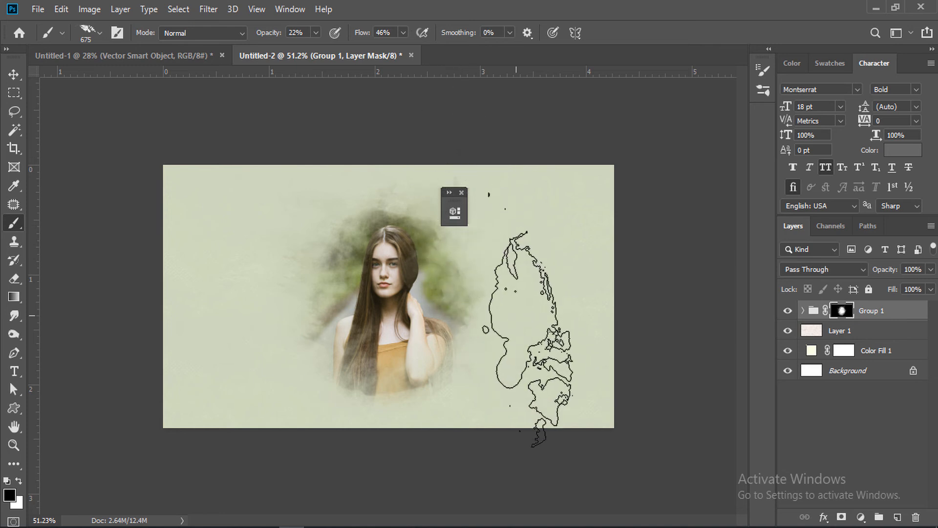
- Lower the wall texture layer's opacity to 13%
key("ctrl+space")
left_click_drag(495, 347, 545, 379)
left_click(869, 332)
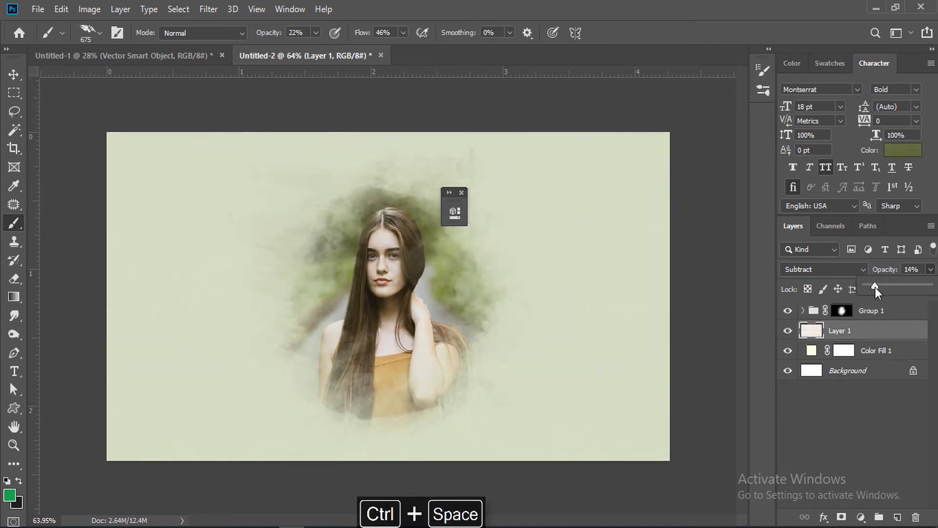
left_click_drag(875, 286, 874, 286)
key("m")
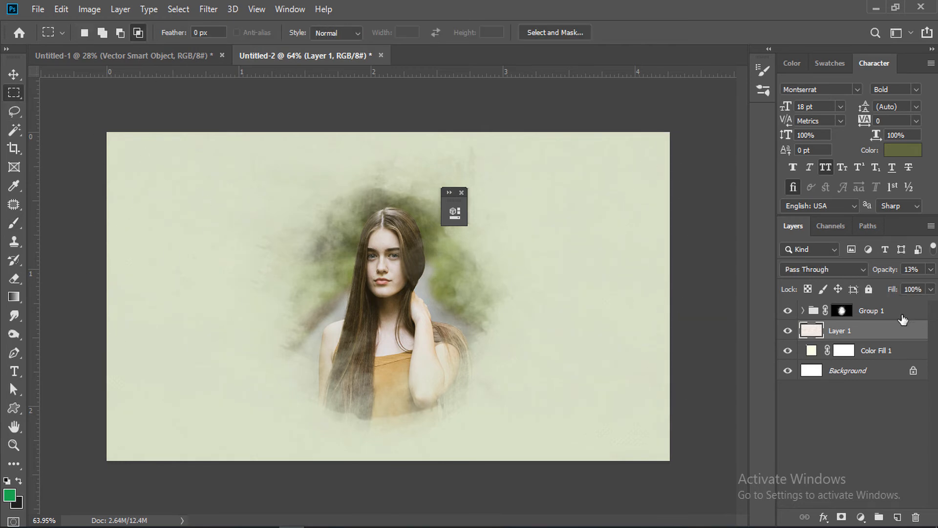
left_click(903, 316)
left_click(861, 517)
left_click(851, 263)
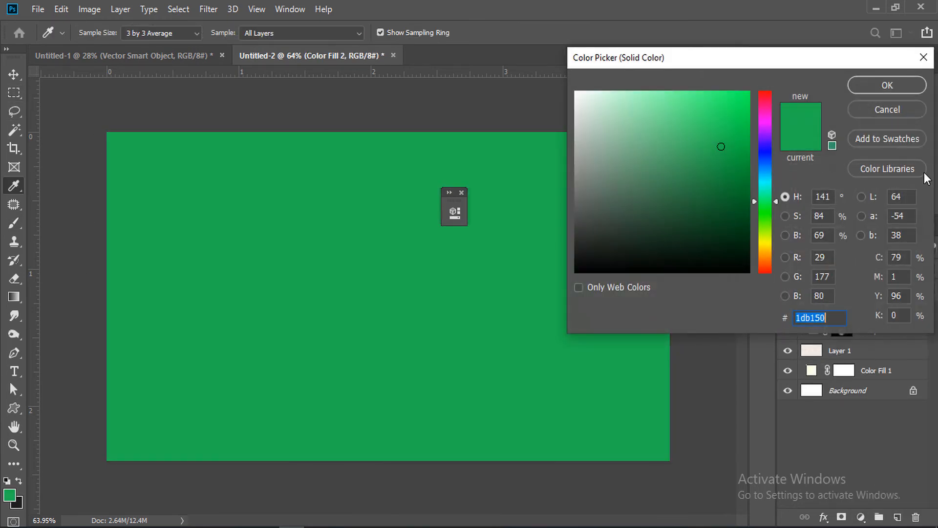
left_click(905, 113)
- Add a Color Lookup adjustment above Group 1 and preview its 3DLUT looks one after another, from 2Strip.look to LateSunset.3DL
left_click(861, 517)
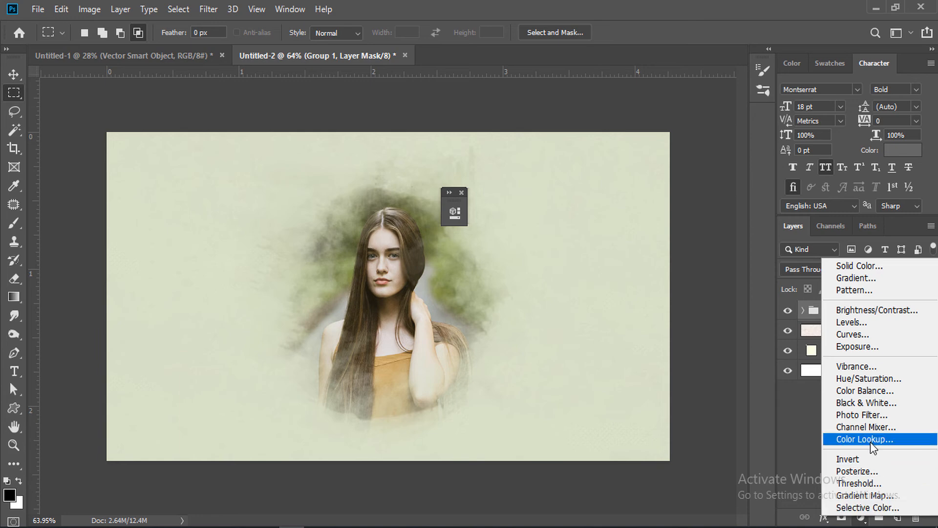
left_click(870, 441)
left_click(561, 256)
left_click(572, 48)
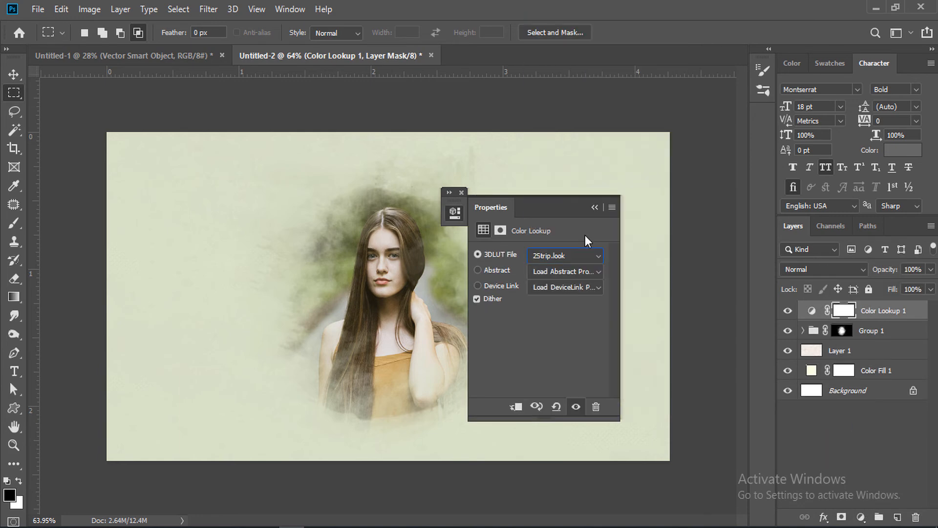
key("Down")
key("Down")
key("Down")
key("Down")
key("Down")
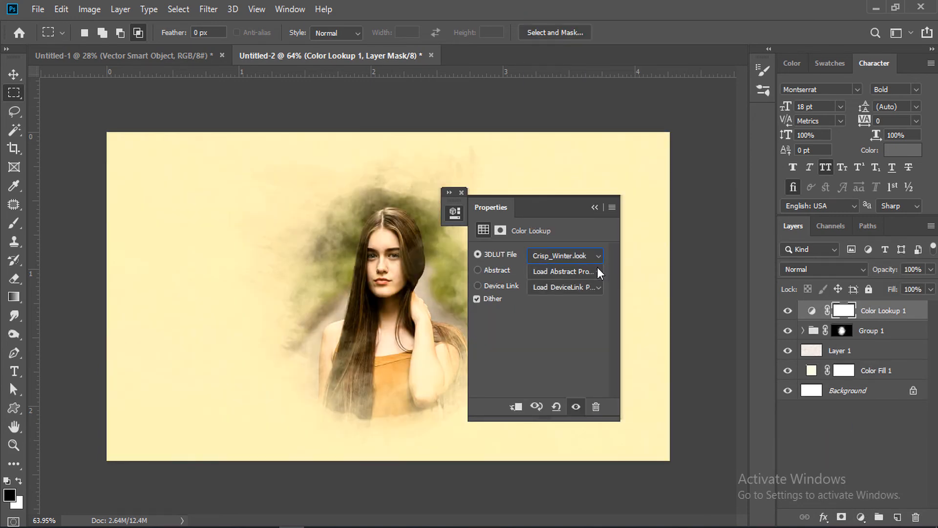
key("Down")
key("Down")
key("Down")
key("Down")
key("Down")
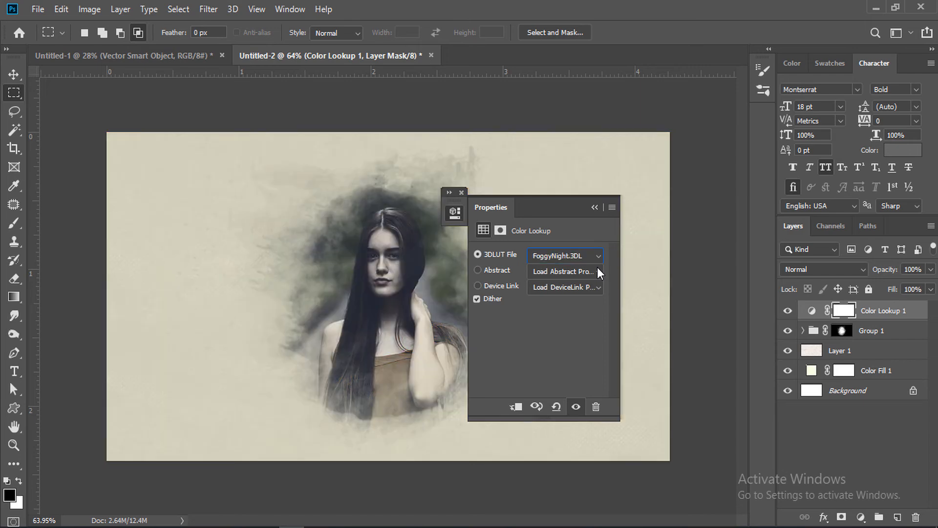
key("Down")
key("Down")
key("Down")
key("Down")
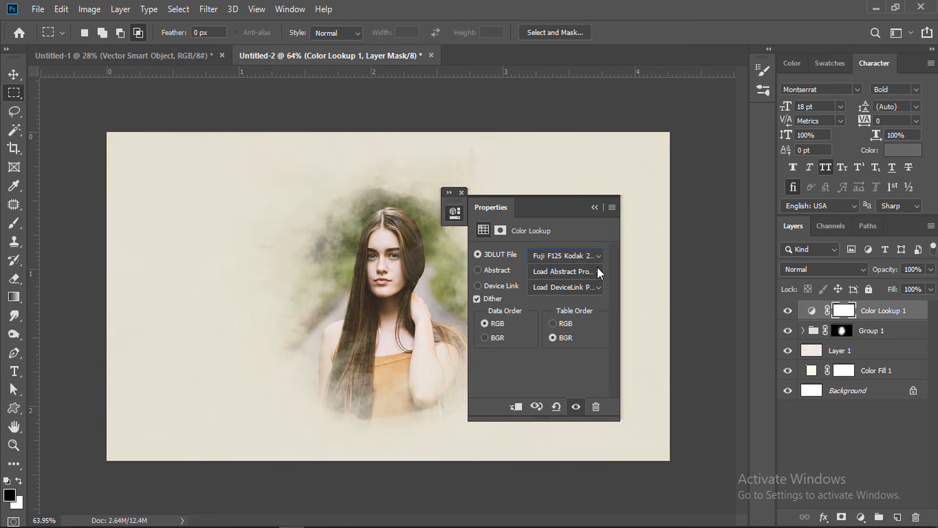
key("Down")
key("Down")
key("Down")
key("Down")
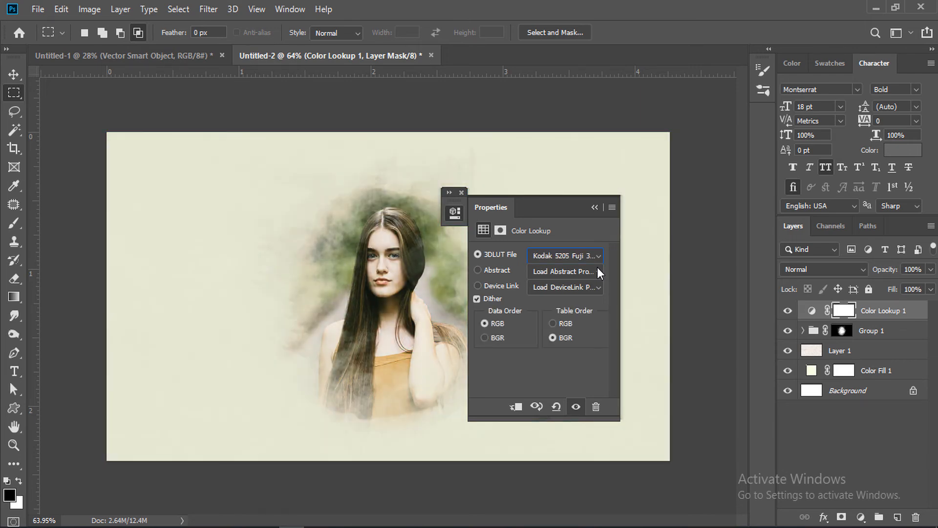
key("Down")
key("Down")
key("Down")
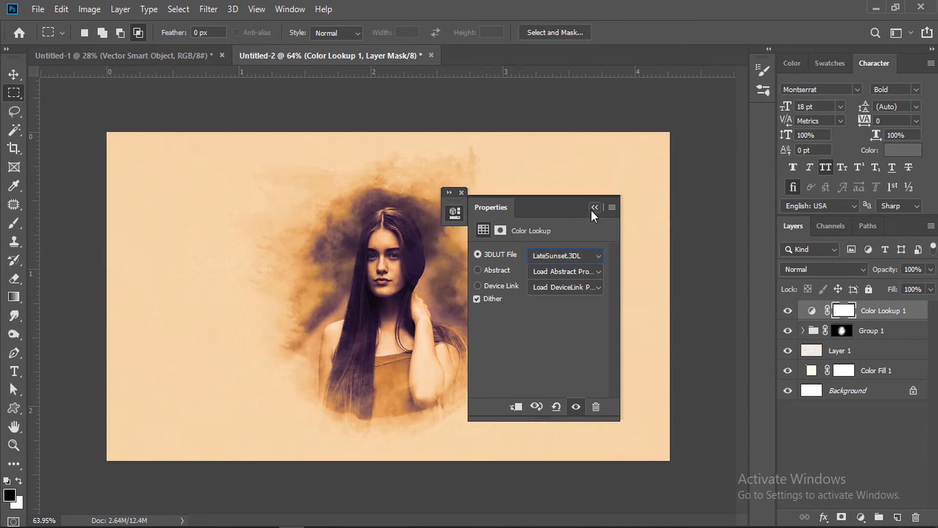
left_click(594, 208)
- Try the Color Lookup adjustment in Soft Light at 5% opacity, compare it with the original, and delete it
left_click(821, 270)
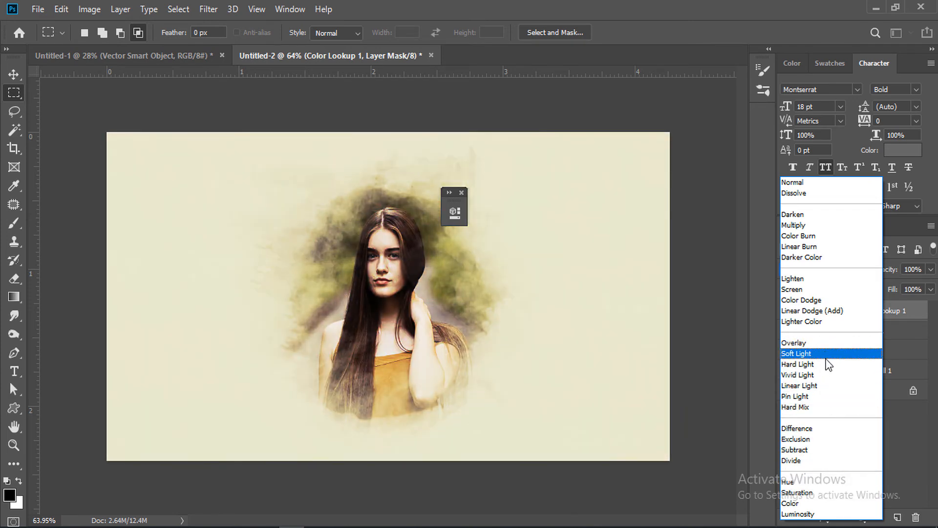
left_click(823, 354)
left_click_drag(893, 285, 869, 276)
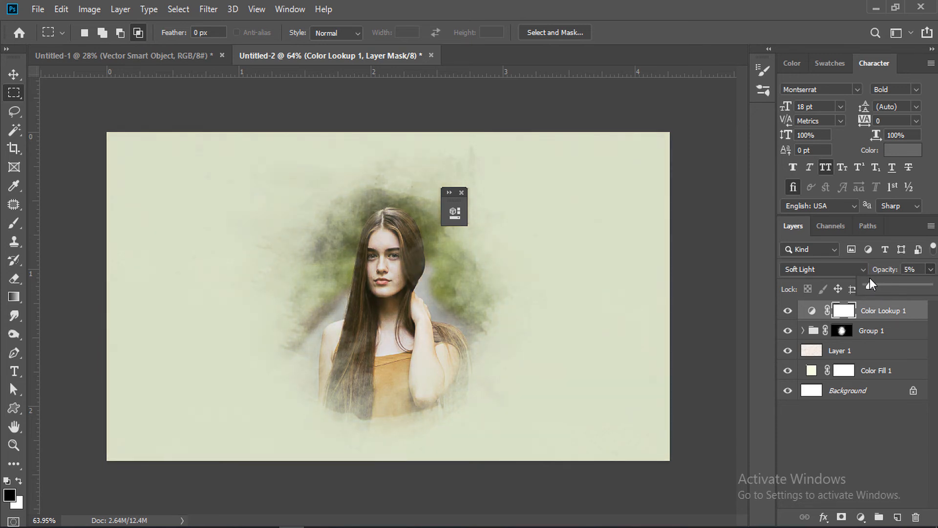
left_click(788, 310)
left_click_drag(909, 319, 916, 517)
- Show the Levels 1 adjustment inside Group 1 again and compare the portrait with and without it
left_click(804, 311)
left_click(788, 390)
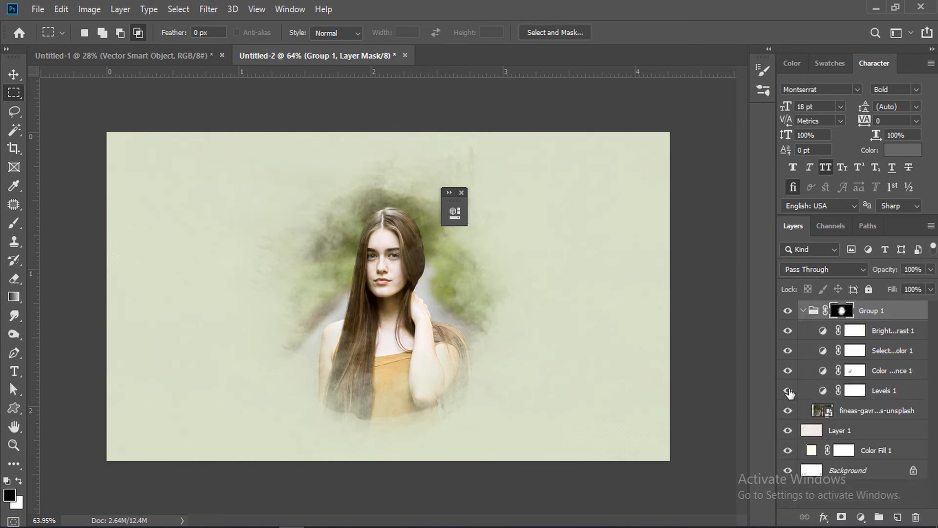
left_click(787, 391)
left_click(787, 391)
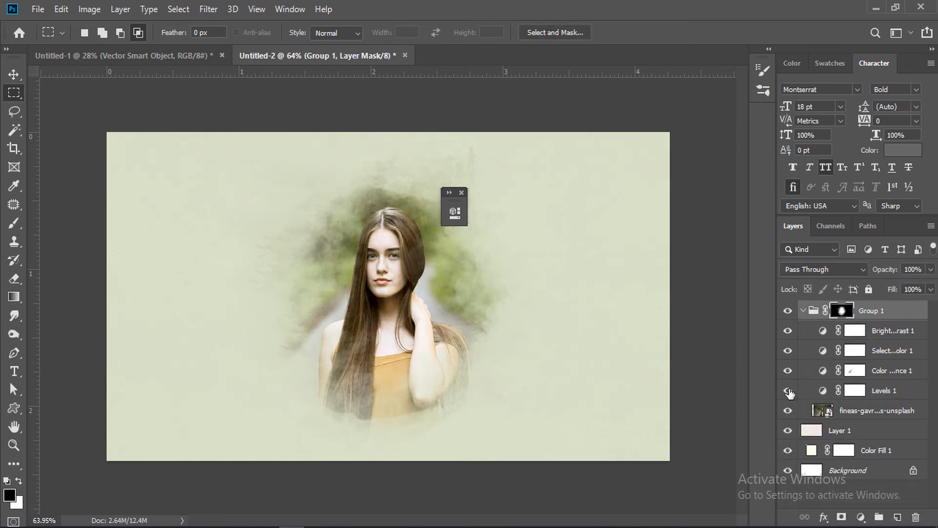
left_click(804, 311)
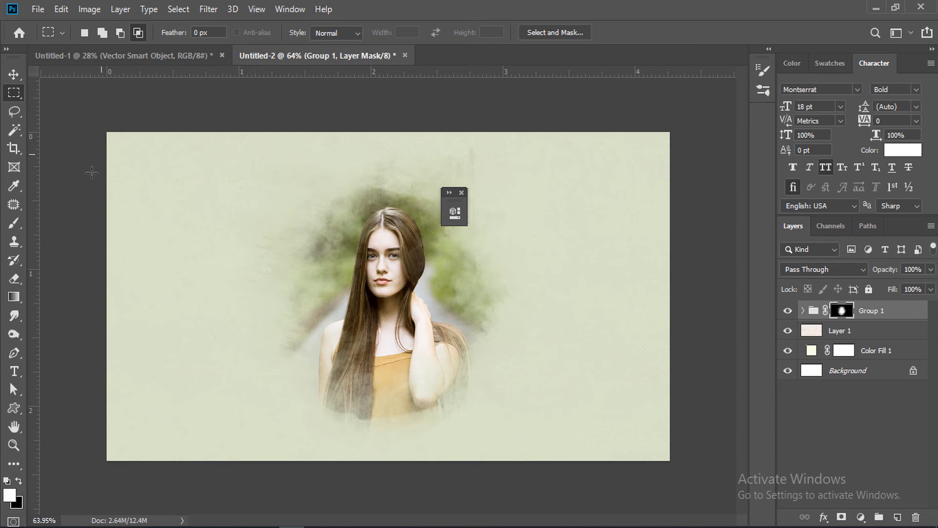
- Set the brush to 34% opacity and 59% flow for painting in white on Group 1's mask
key("b")
left_click(315, 33)
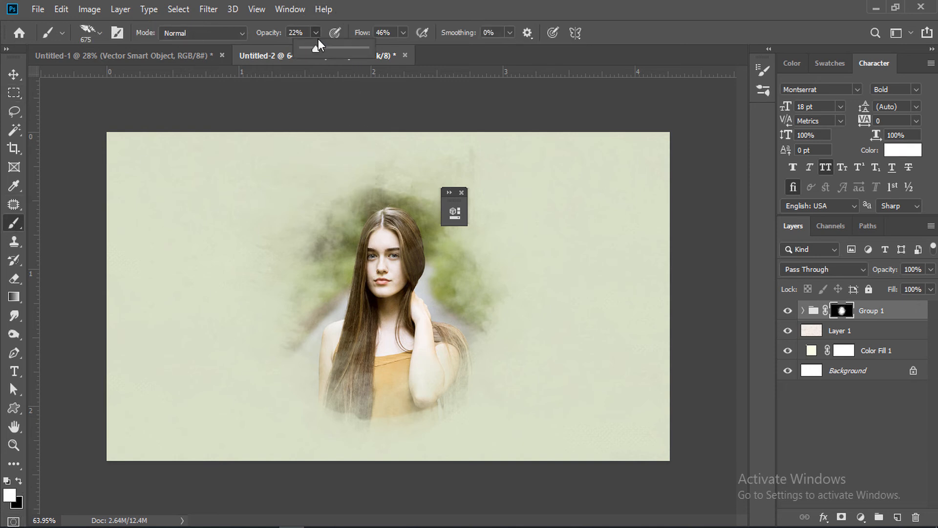
left_click(404, 33)
left_click_drag(405, 49, 411, 48)
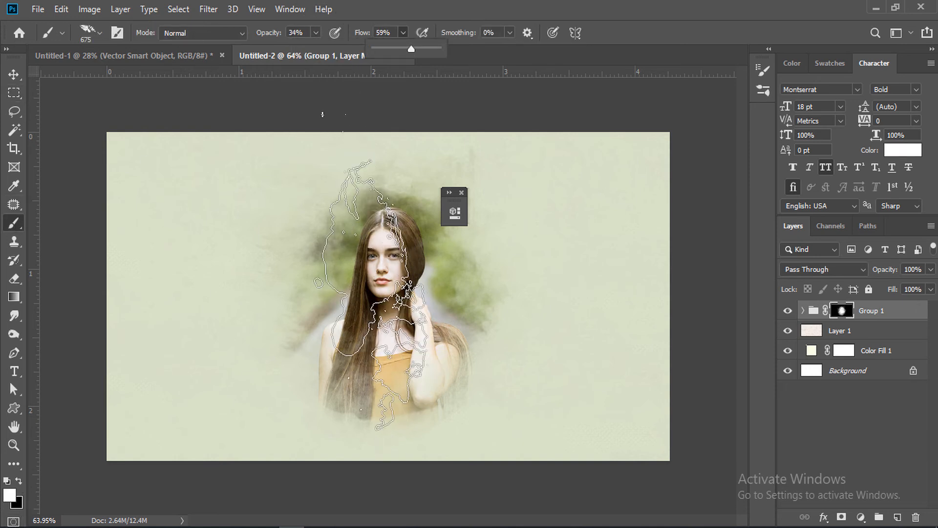
- Reduce the splatter brush to 300 px, reveal more greenery around the portrait on Group 1's mask, and undo the last stroke
key("bracketleft")
key("bracketleft")
key("bracketleft")
key("bracketleft")
left_click(461, 284)
left_click(316, 228)
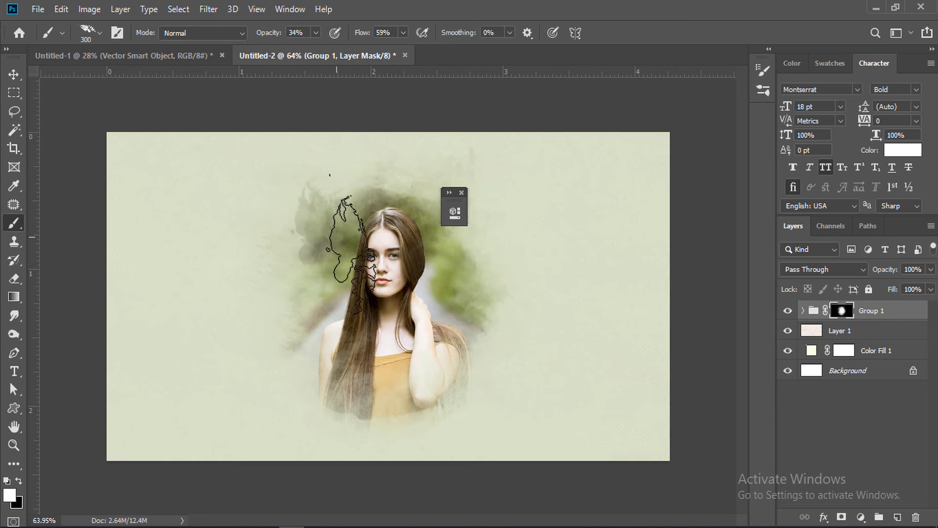
mouse_move(314, 274)
left_mouse_down()
mouse_move(303, 350)
mouse_move(345, 364)
left_mouse_up()
key("ctrl+z")
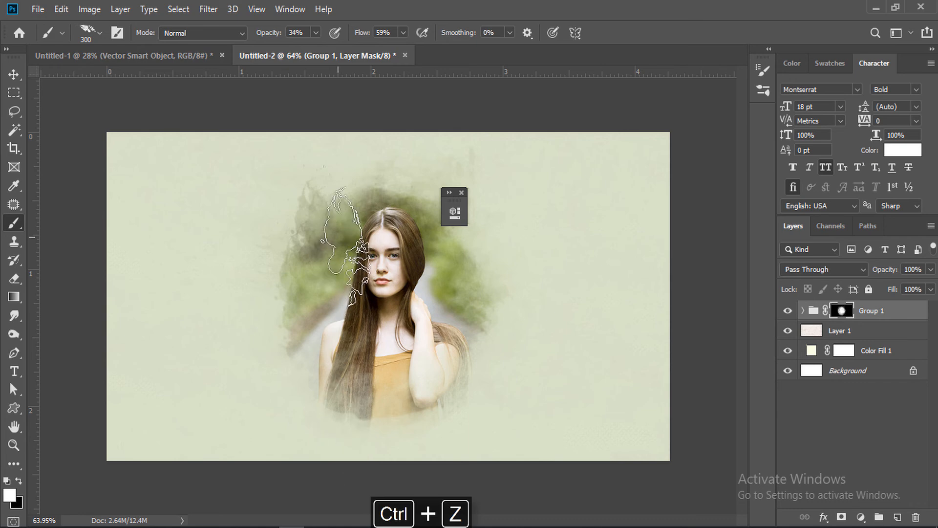
- Try other Dried Blood Splatters brushes, settle on a wider horizontal splatter shape, and reduce it to 300 px
left_click(100, 34)
double_click(126, 226)
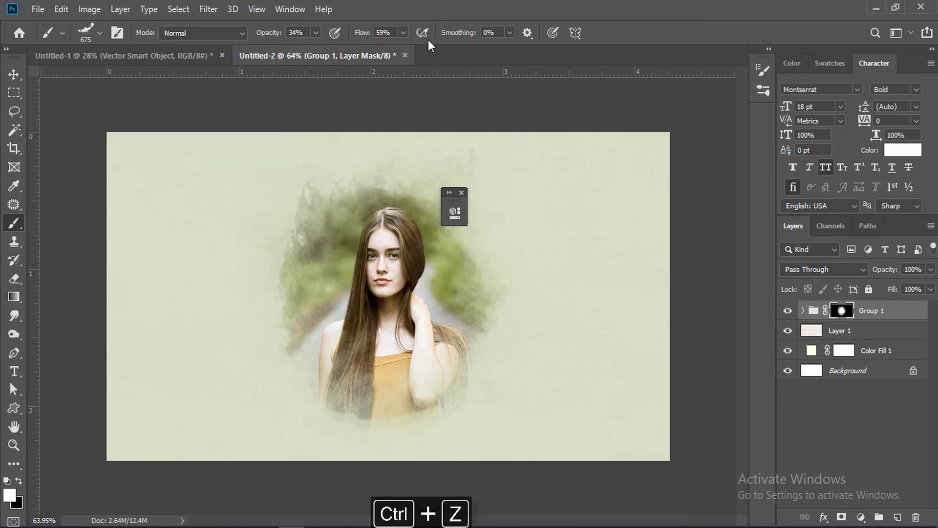
left_click(102, 33)
left_click(113, 193)
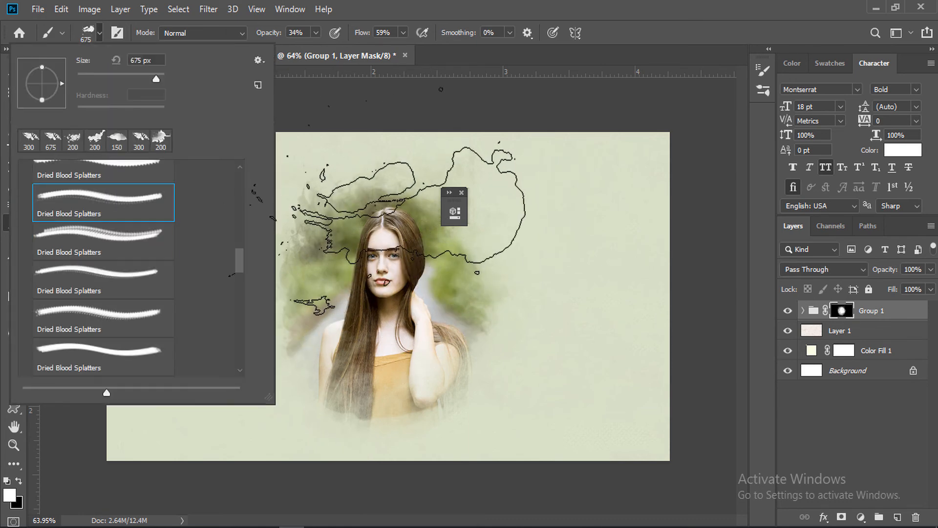
left_click(413, 7)
key("bracketleft")
key("bracketleft")
key("bracketleft")
key("bracketleft")
key("bracketleft")
key("bracketleft")
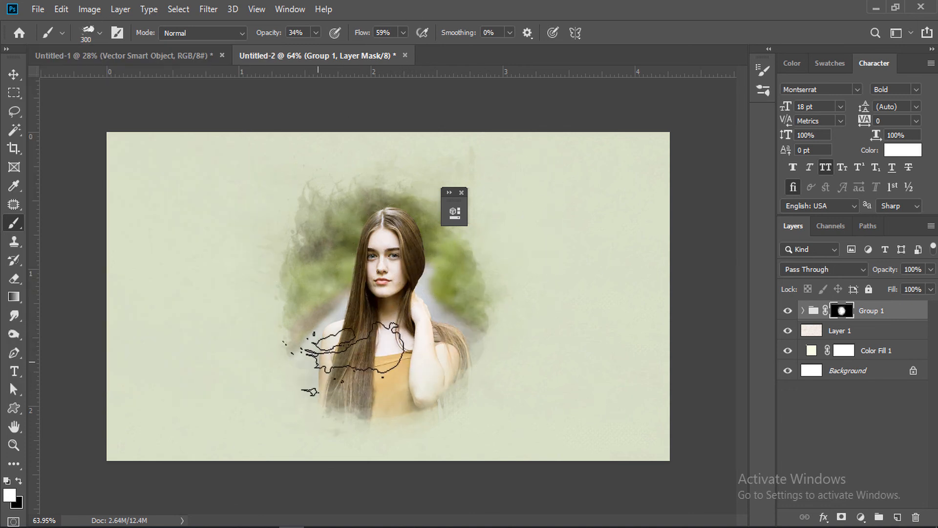
- Try fading the portrait's edges on Group 1's mask with the splatter brush in black, and undo the latest strokes
key("x")
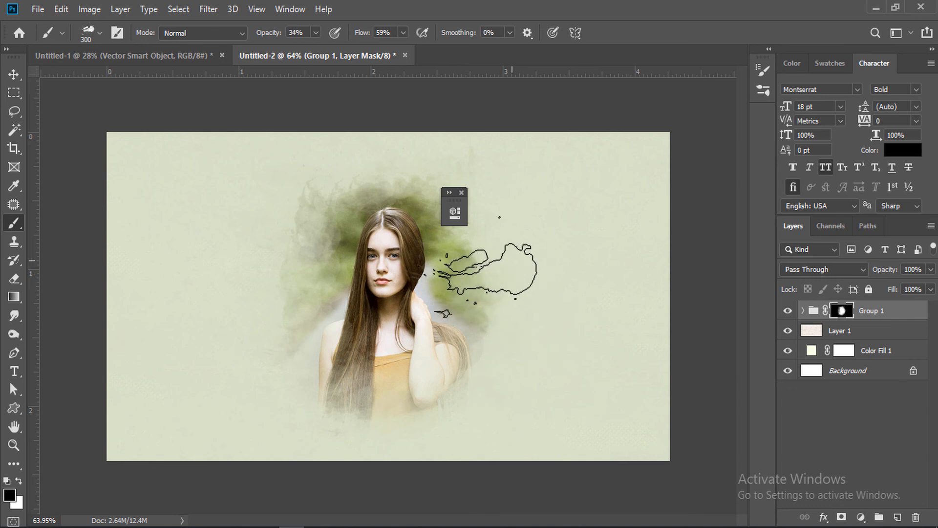
key("ctrl+space")
mouse_move(450, 365)
left_mouse_down()
mouse_move(438, 367)
mouse_move(462, 367)
mouse_move(447, 355)
left_mouse_up()
key("ctrl+space")
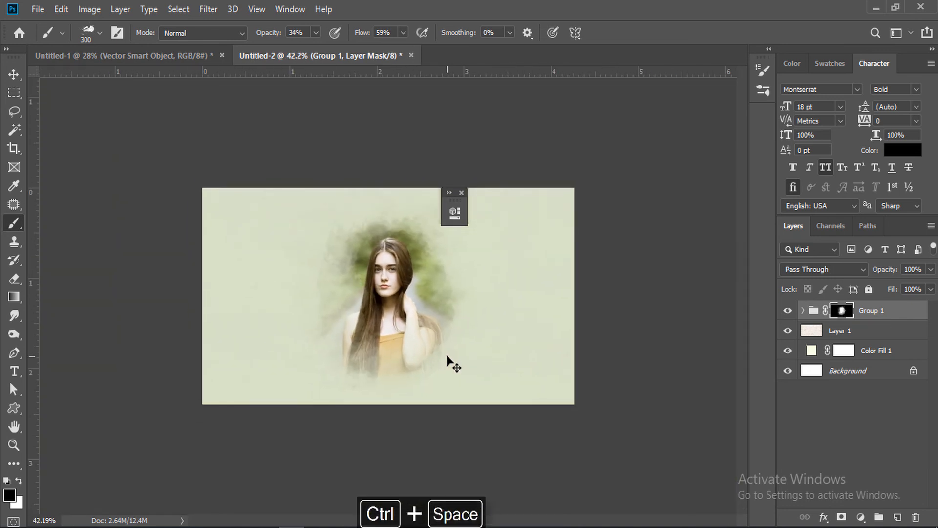
key("ctrl+z")
key("ctrl+z")
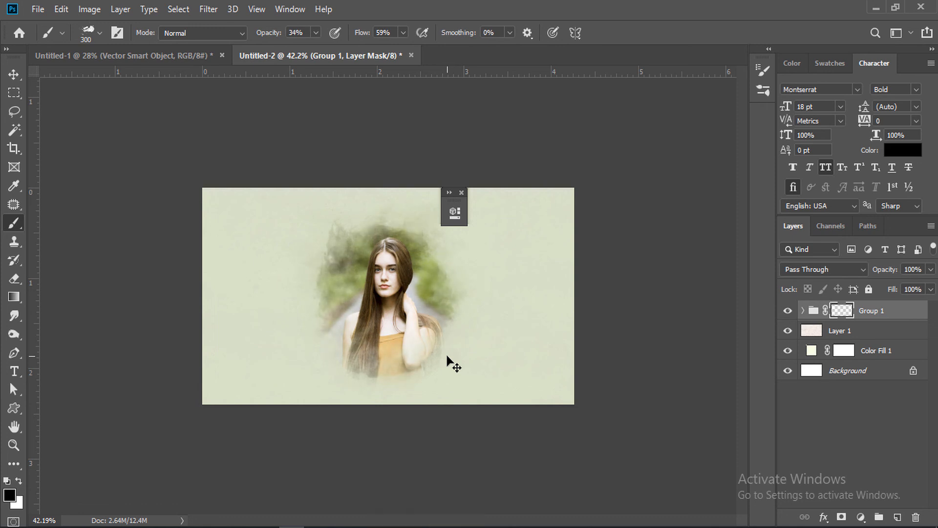
- Hide the Layer 1 texture and lower the Color Fill 1 layer's opacity to 41%
key("ctrl+space")
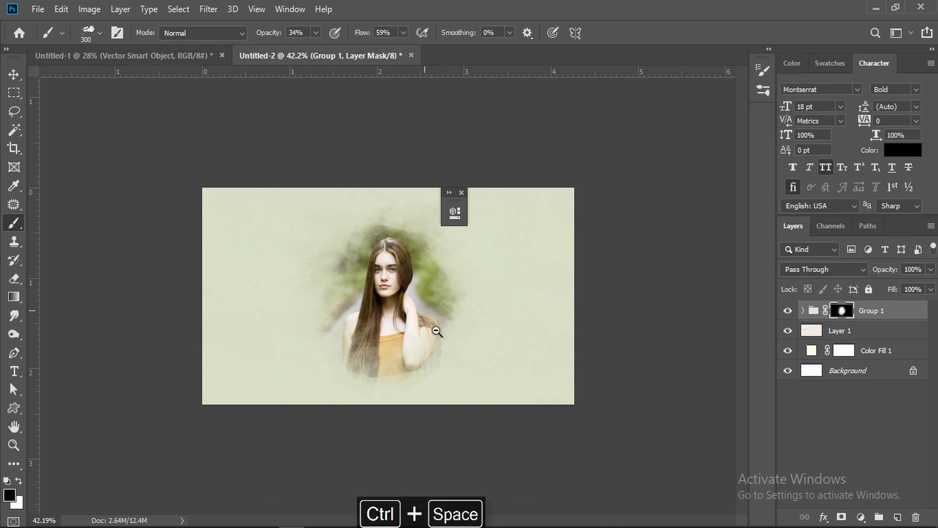
left_click_drag(447, 364, 466, 378)
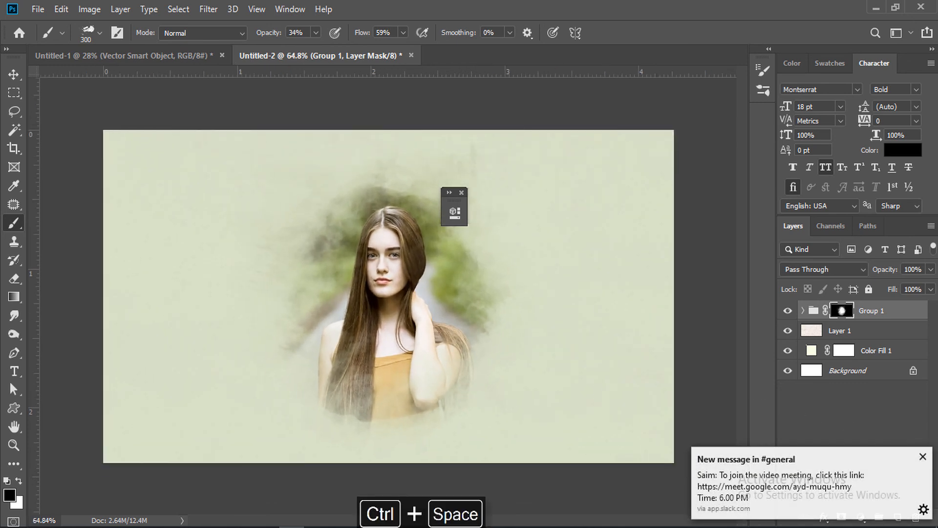
left_click(923, 457)
left_click(788, 331)
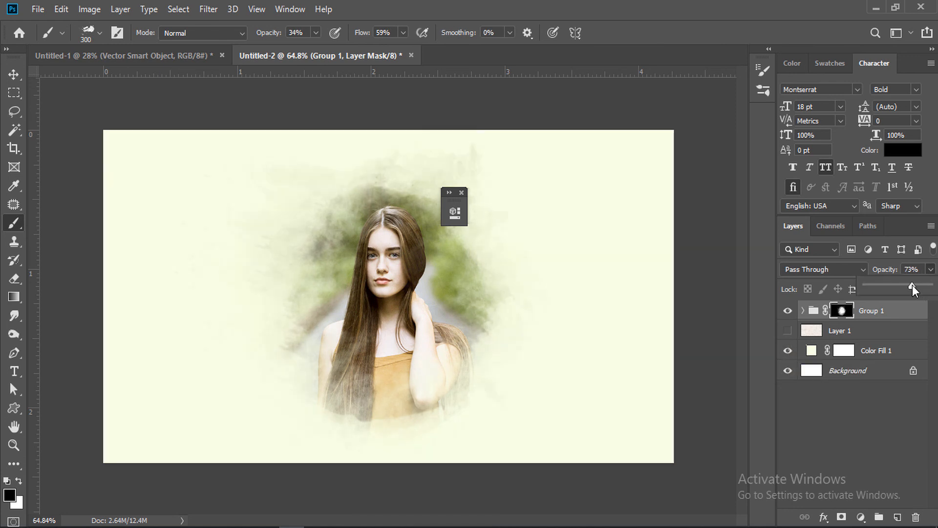
left_click_drag(912, 286, 896, 286)
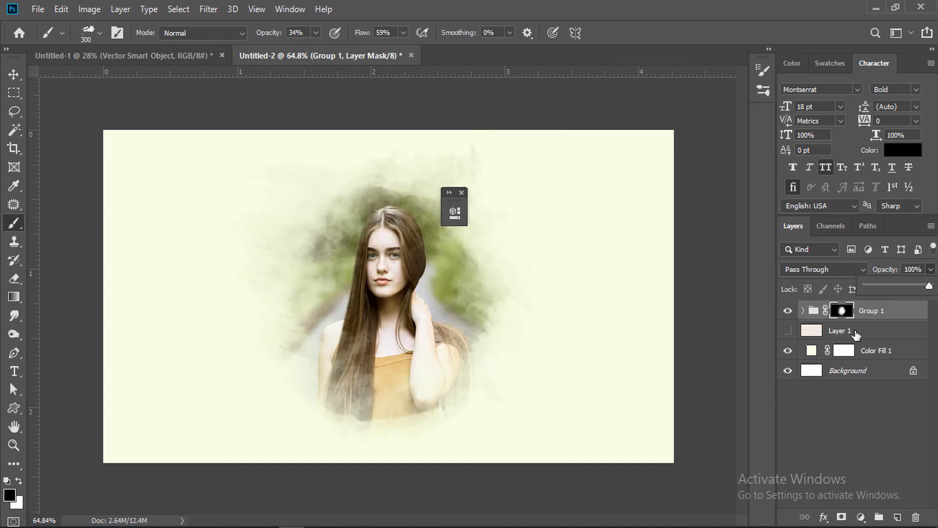
left_click(877, 350)
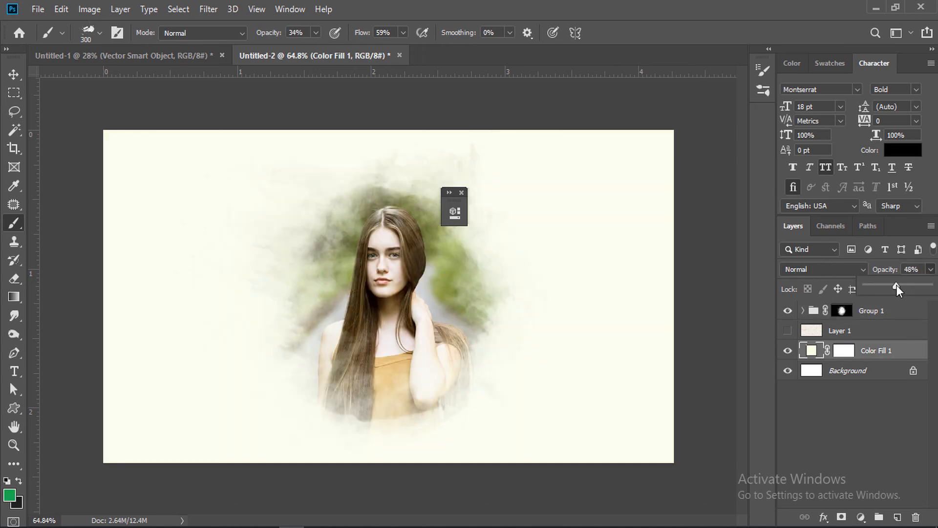
- Show the Layer 1 texture again and reduce its opacity to 4%
left_click(788, 330)
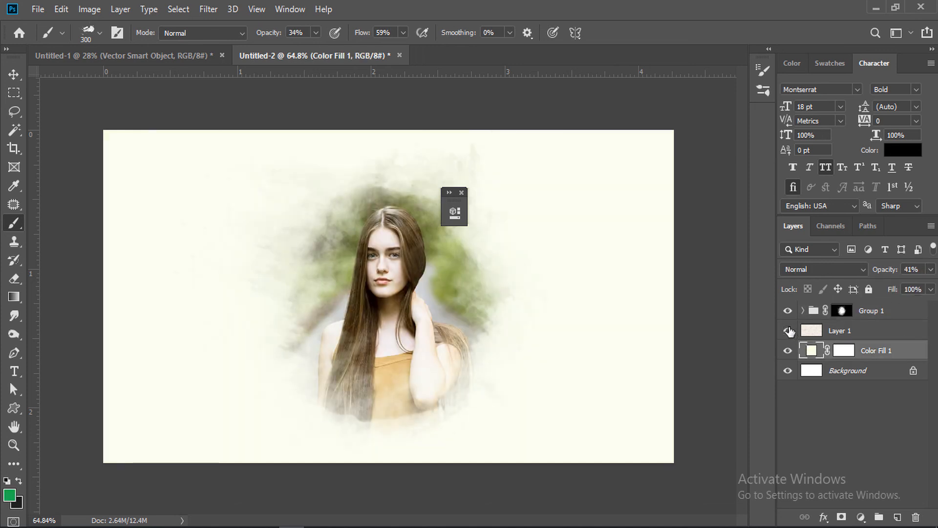
left_click(788, 330)
left_click(900, 330)
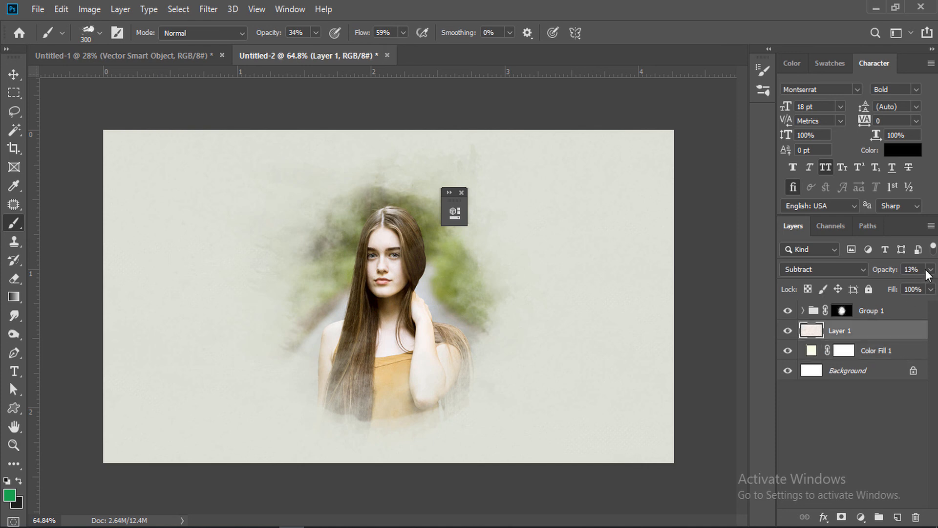
left_click_drag(873, 286, 869, 283)
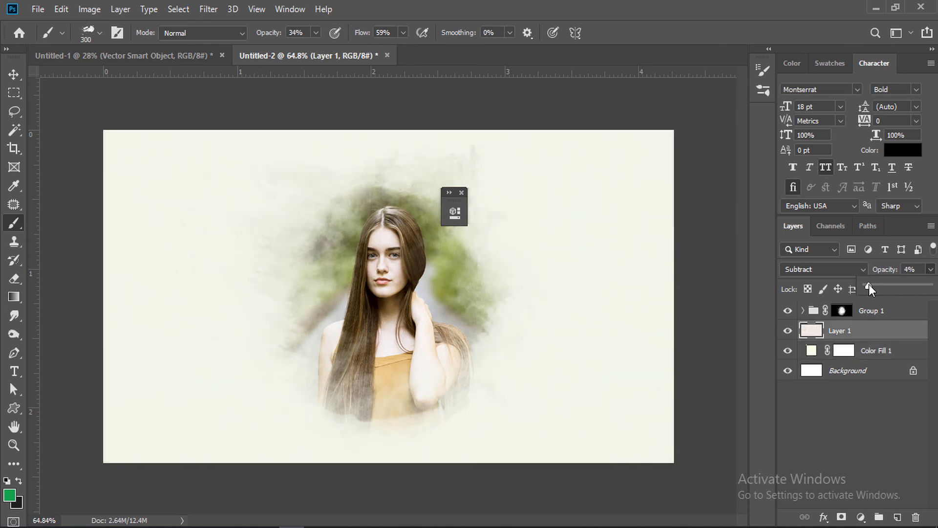